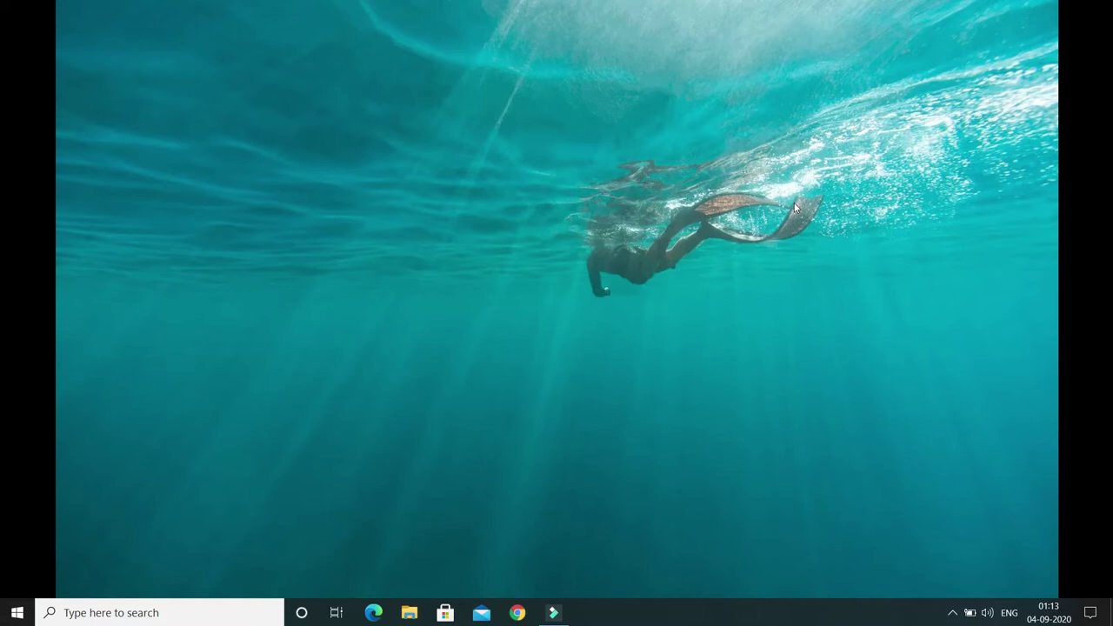
# - Open the Windows Features dialog from Programs and Features in Control Panel and look over its feature list
pyautogui.press('super')
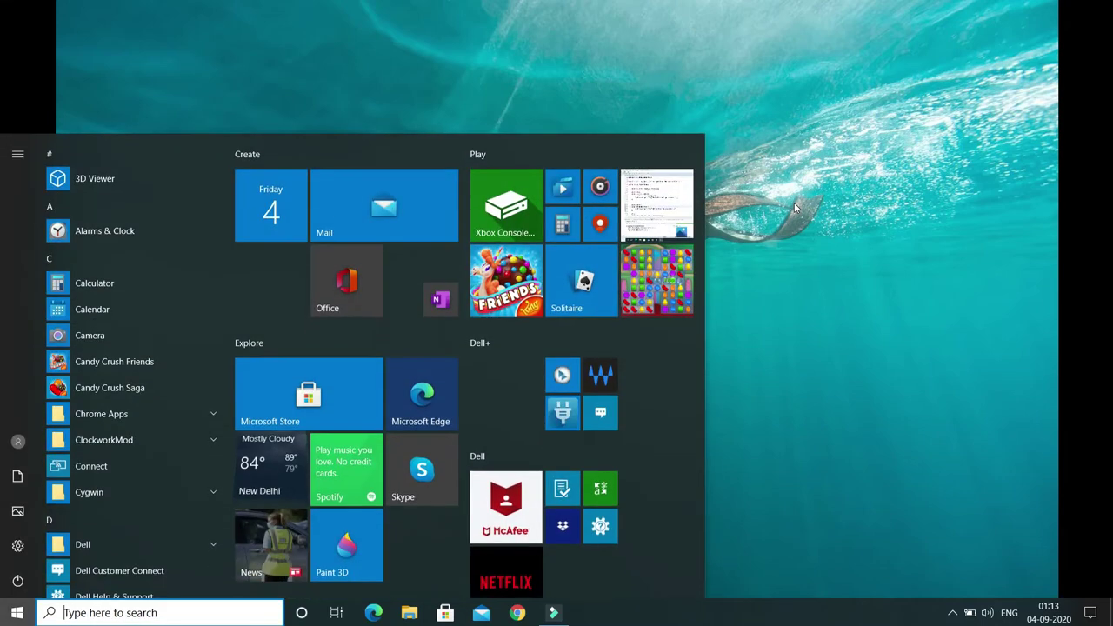
pyautogui.write('con')
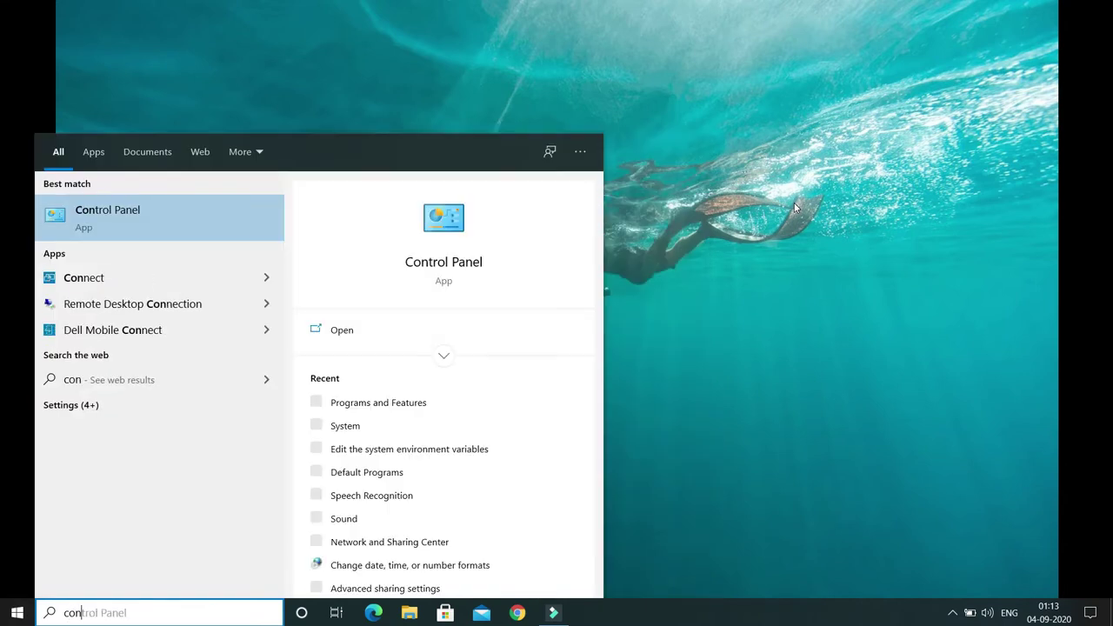
pyautogui.click(134, 224)
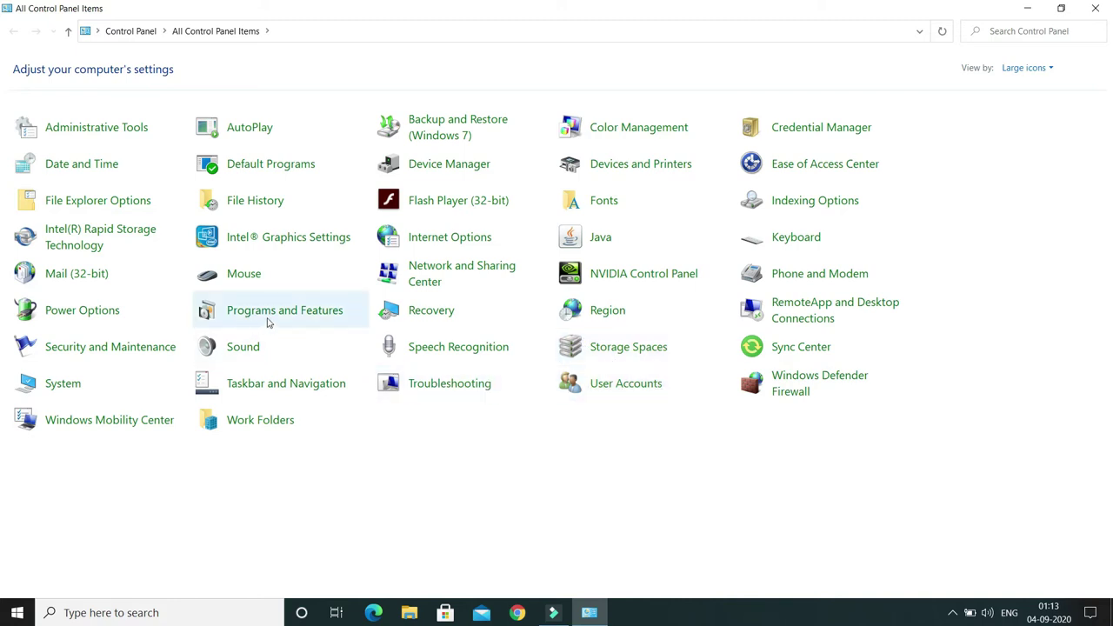
pyautogui.click(267, 316)
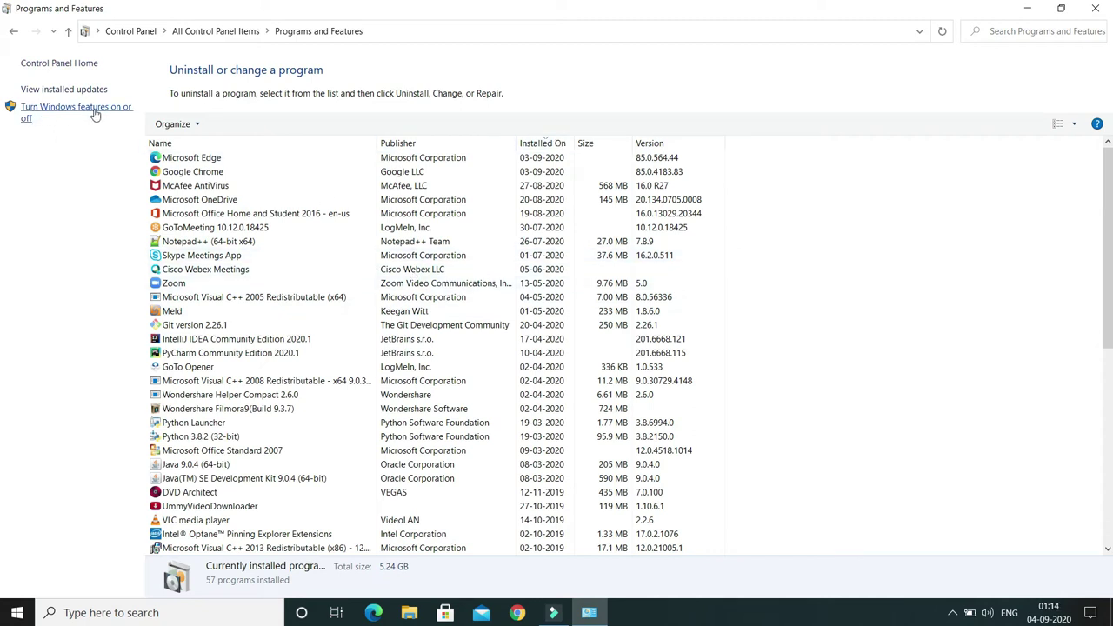
pyautogui.click(63, 113)
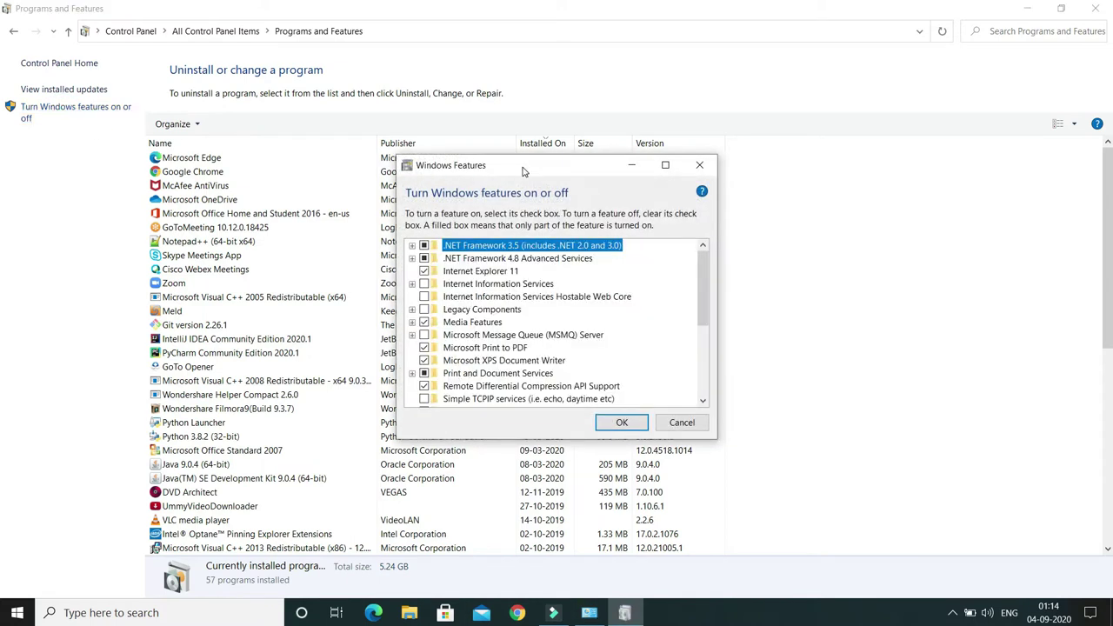
pyautogui.doubleClick(523, 171)
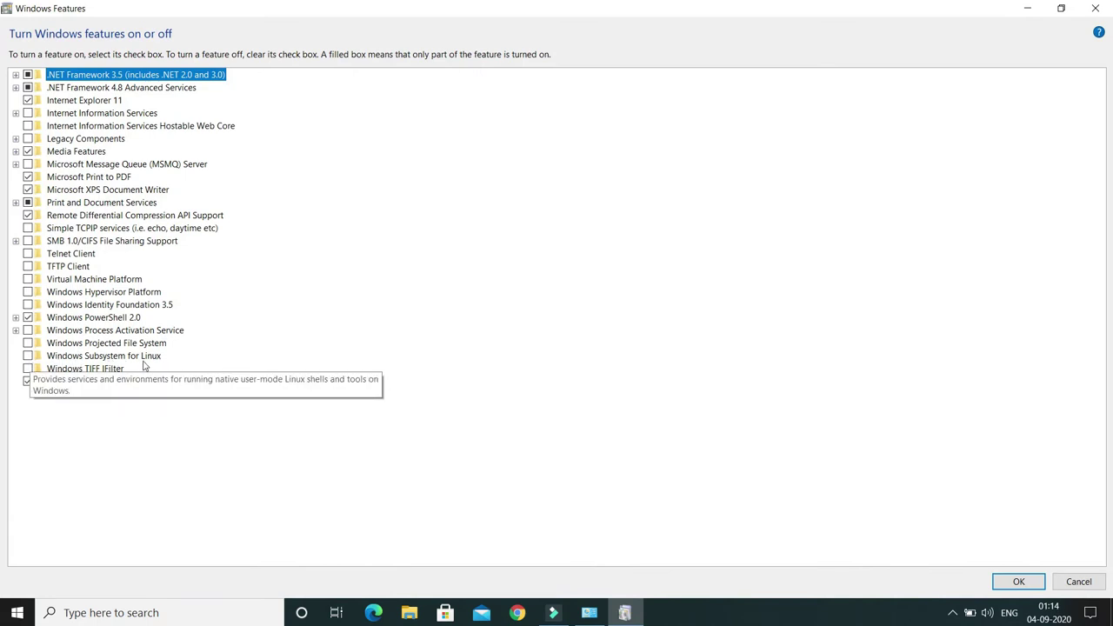
pyautogui.click(1061, 11)
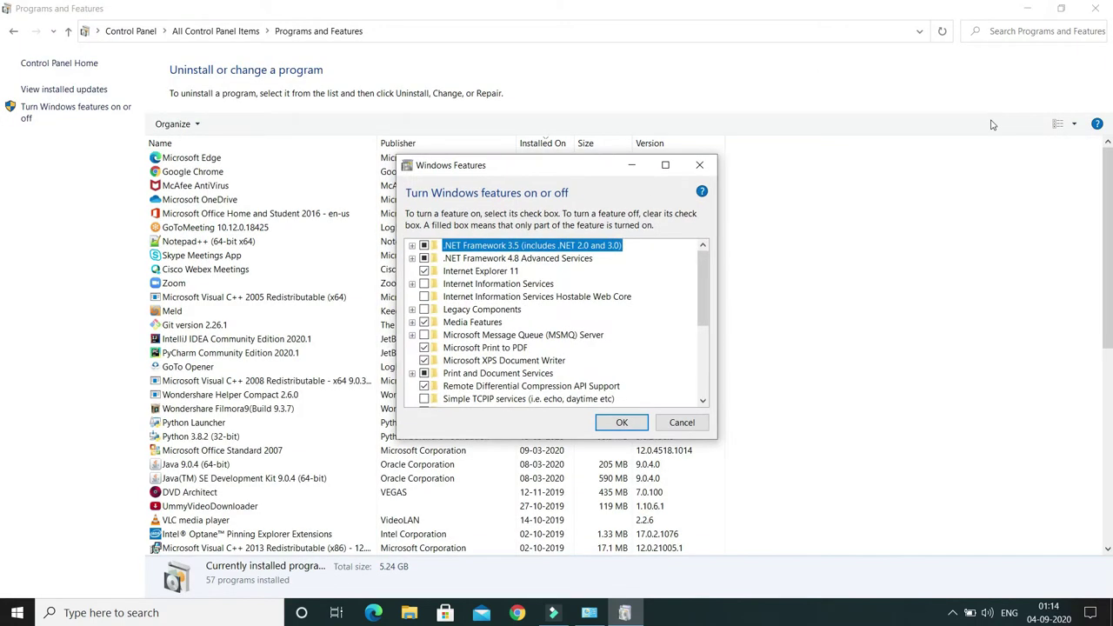
# - Find "Turn Windows features on or off" through Windows search and open it
pyautogui.press('super')
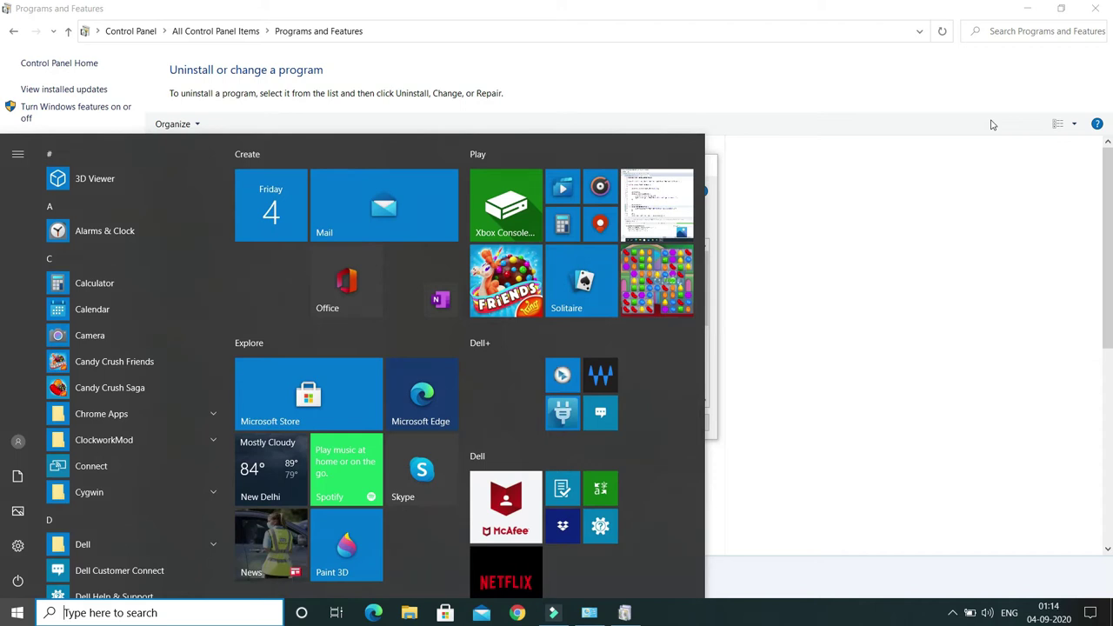
pyautogui.write('trun')
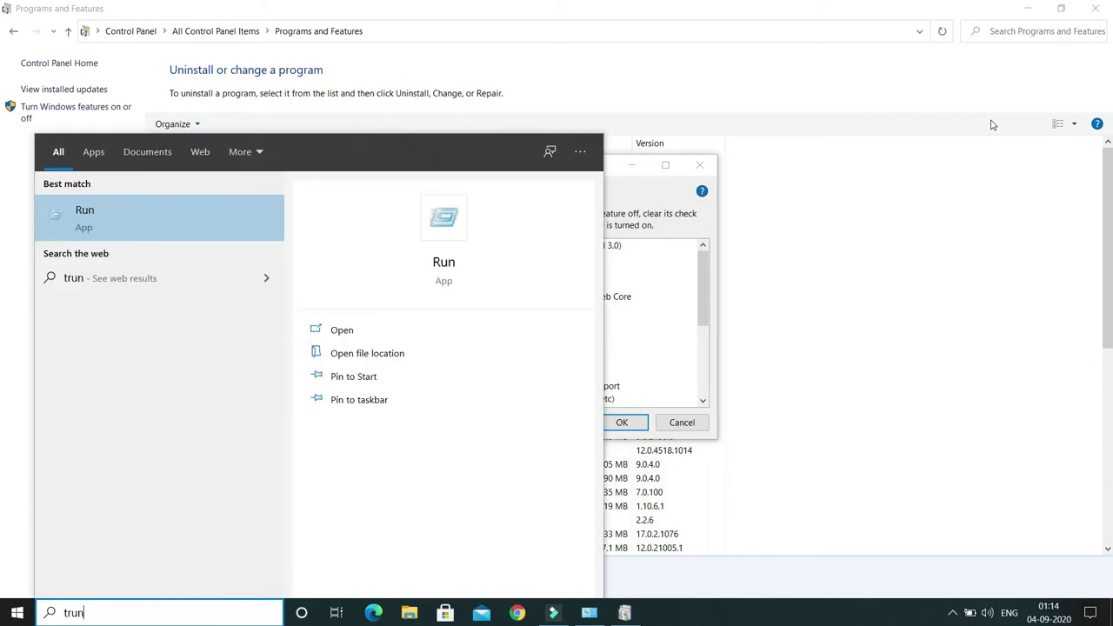
pyautogui.press('BackSpace')
pyautogui.press('BackSpace')
pyautogui.press('BackSpace')
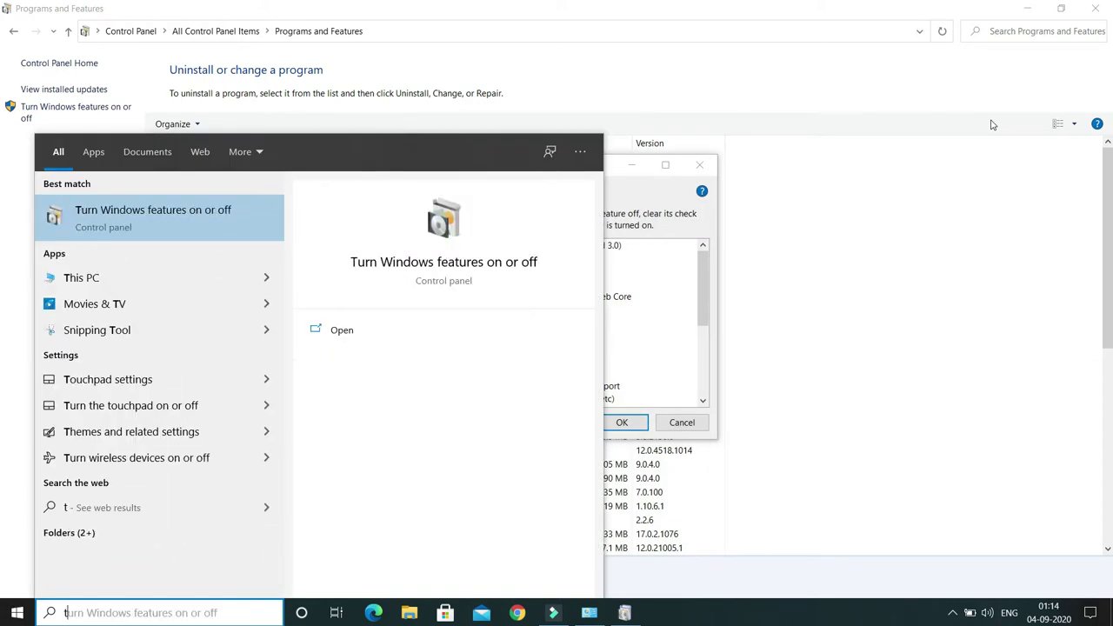
pyautogui.press('BackSpace')
pyautogui.write('turn')
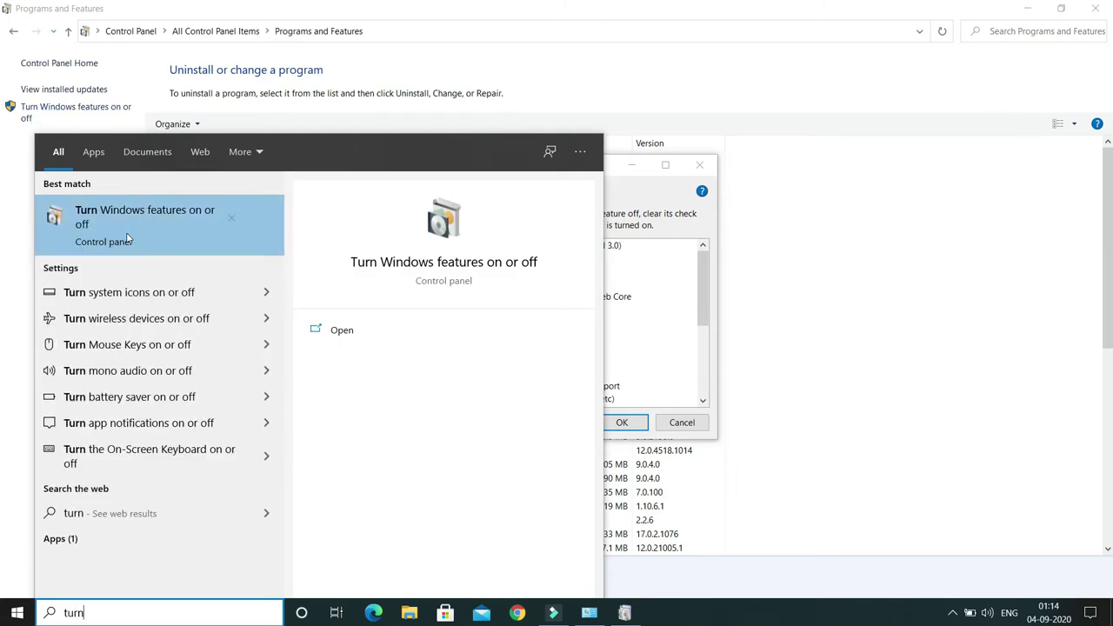
pyautogui.click(168, 222)
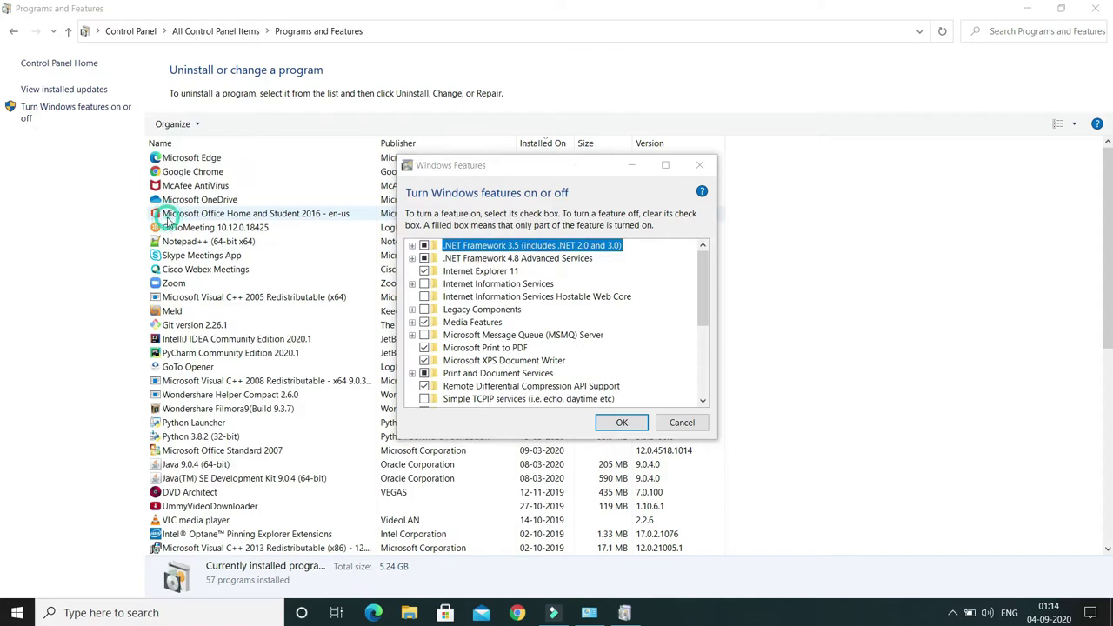
# - Enable the Windows Subsystem for Linux feature, apply the change and dismiss the completion dialog
pyautogui.moveTo(545, 174); pyautogui.dragTo(489, 104)
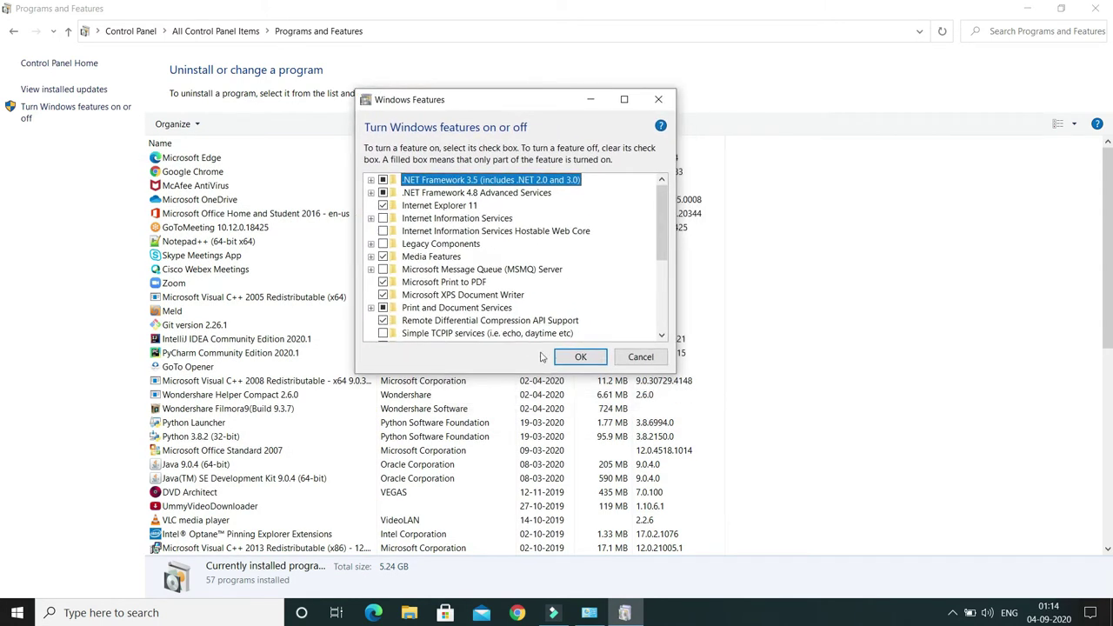
pyautogui.moveTo(663, 252); pyautogui.dragTo(663, 321)
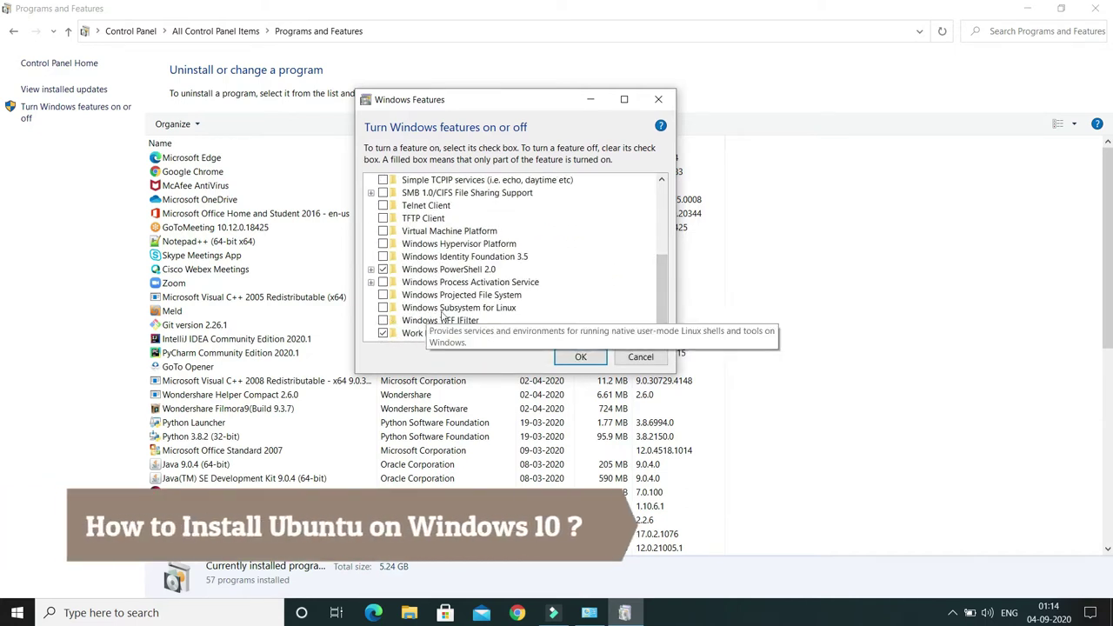
pyautogui.click(383, 308)
pyautogui.click(578, 358)
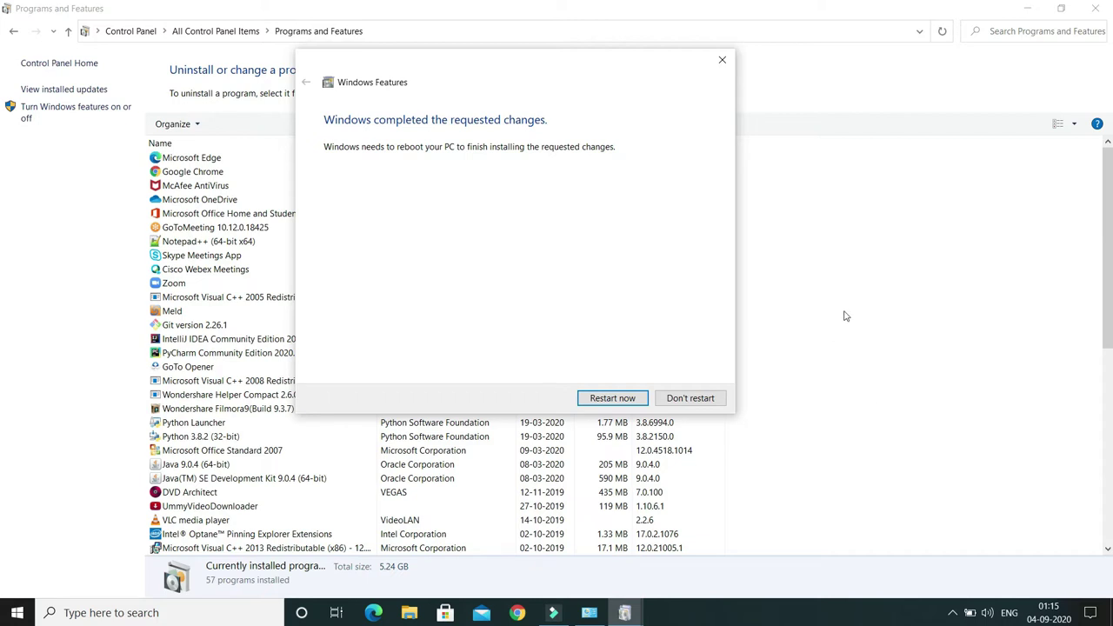
pyautogui.press('Escape')
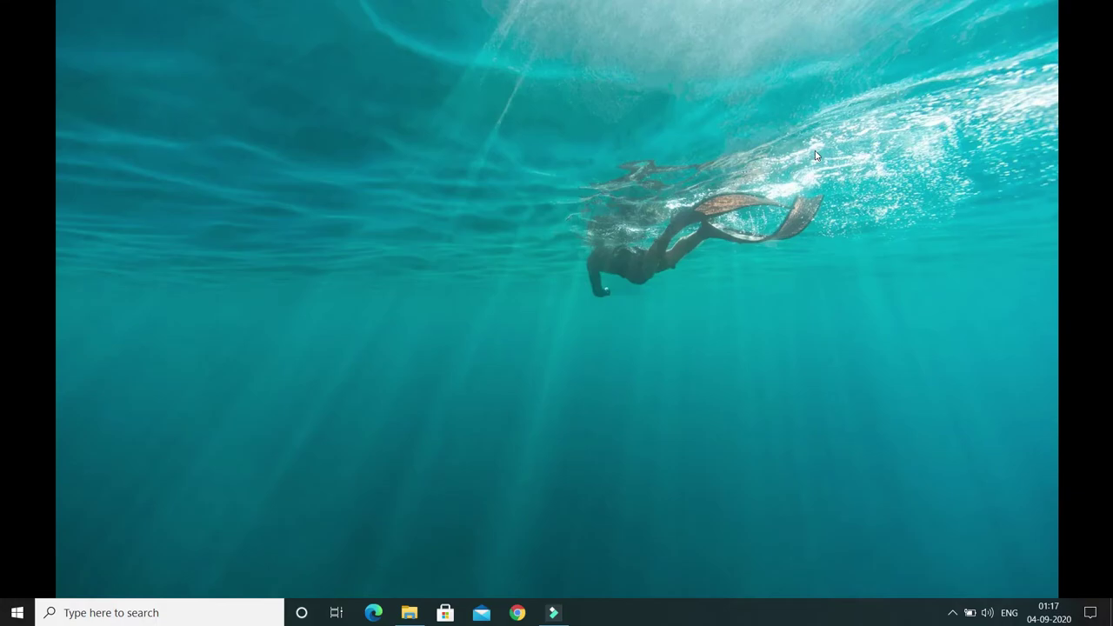
# - Find Microsoft Store through Windows search and open it
pyautogui.press('super')
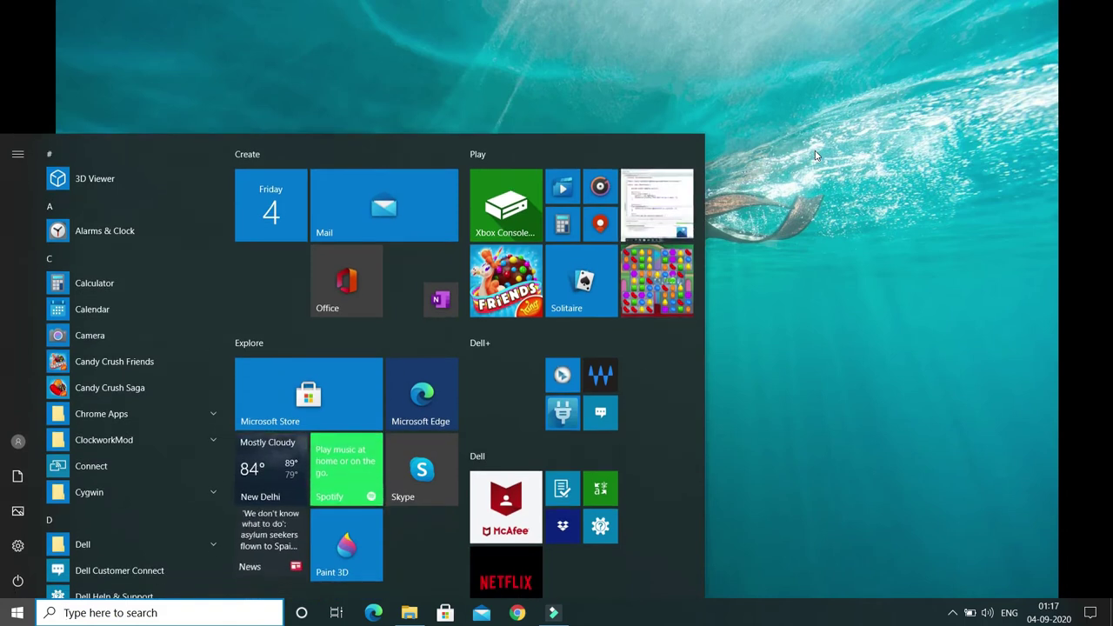
pyautogui.write('mir')
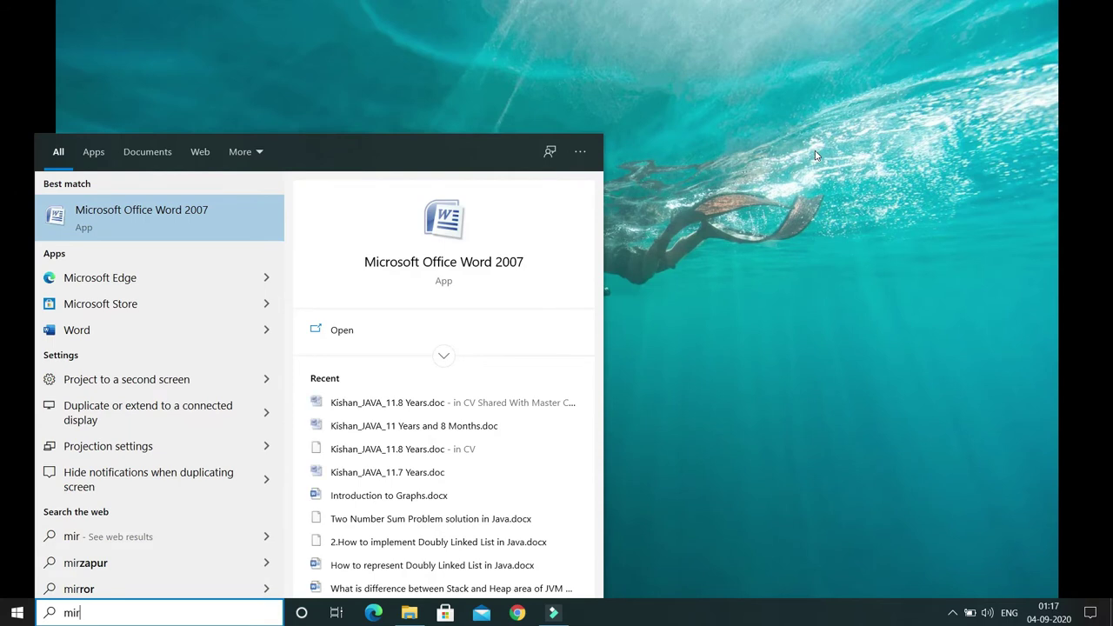
pyautogui.press('BackSpace')
pyautogui.press('BackSpace')
pyautogui.press('BackSpace')
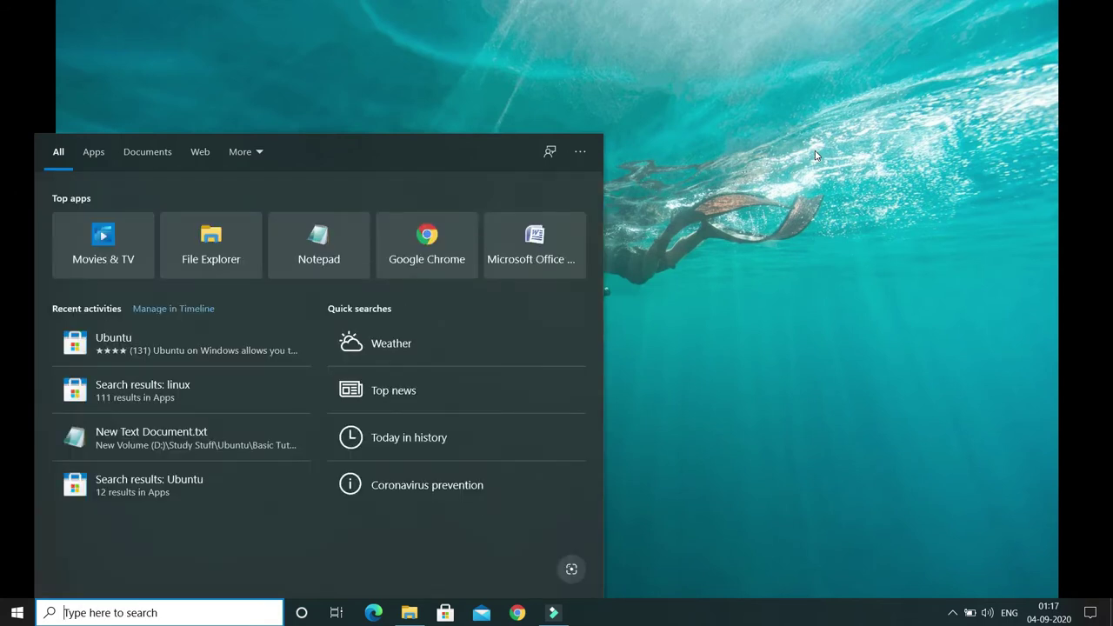
pyautogui.write('micr')
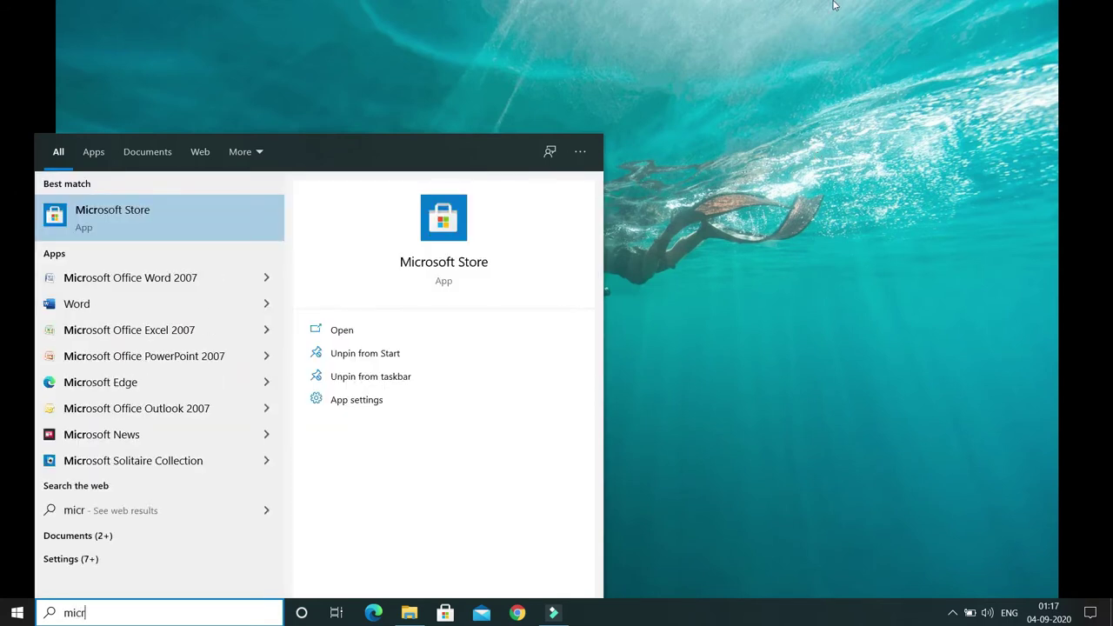
pyautogui.press('Return')
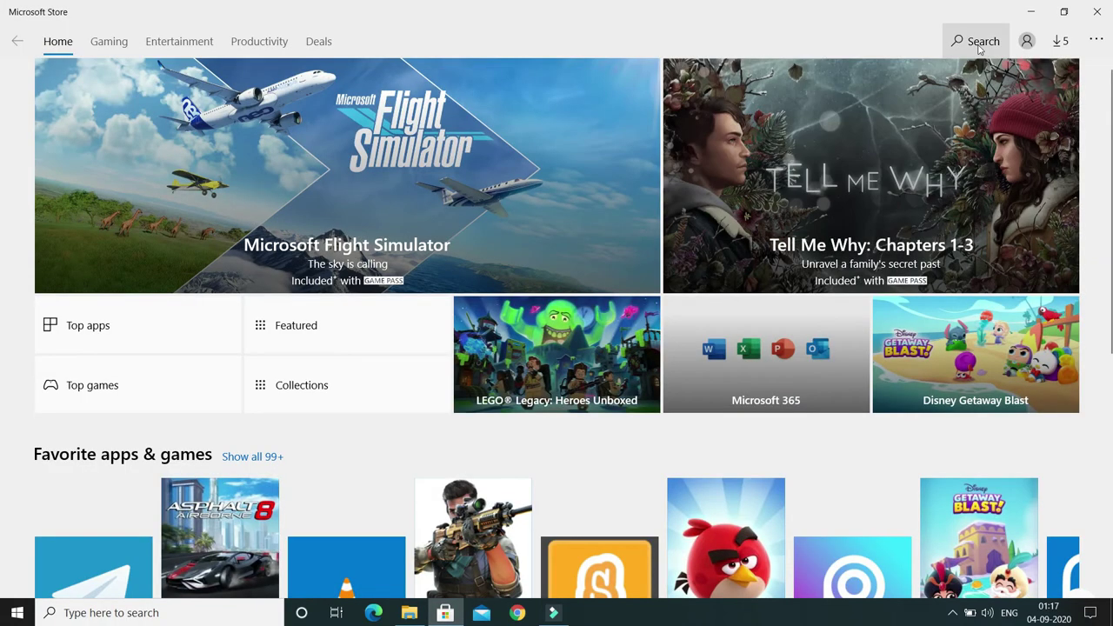
# - Search the store for "Linux"
pyautogui.click(979, 45)
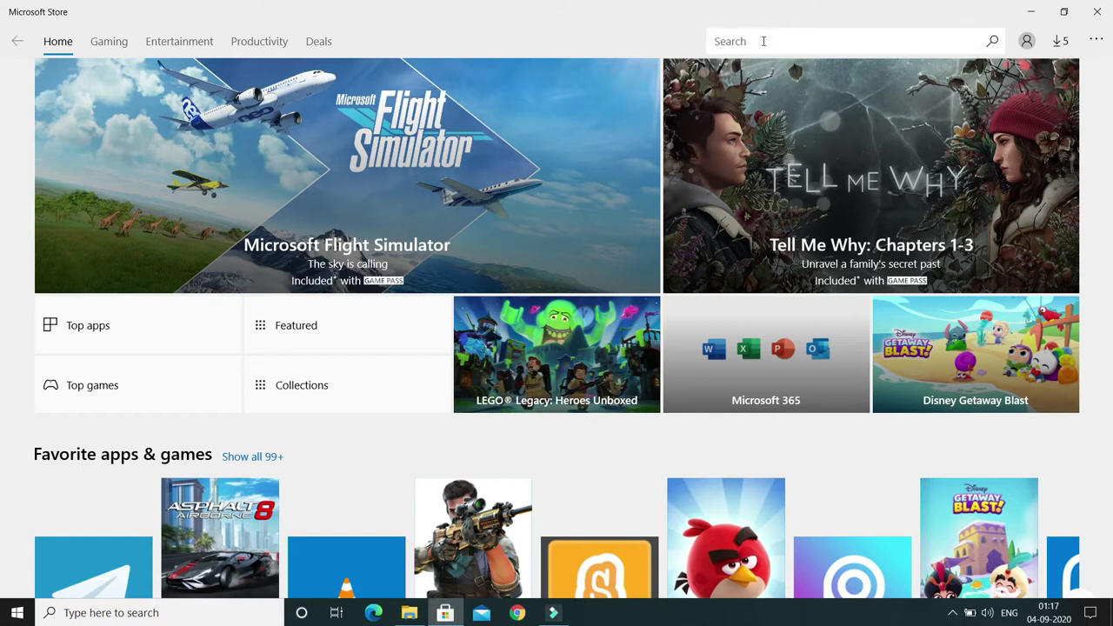
pyautogui.click(763, 40)
pyautogui.write('Linux')
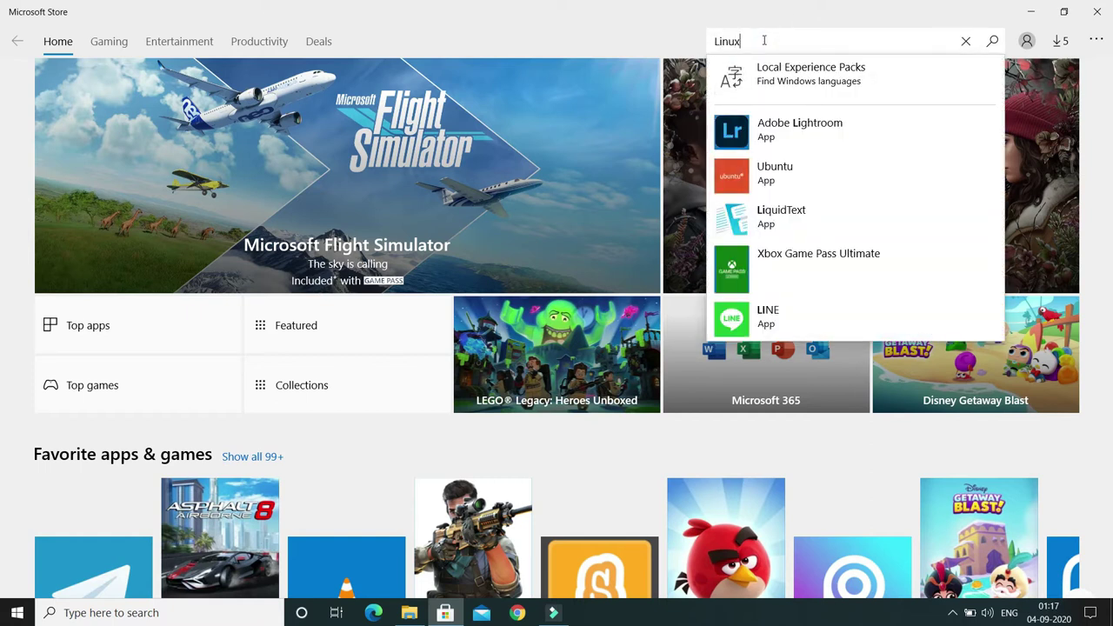
pyautogui.press('Return')
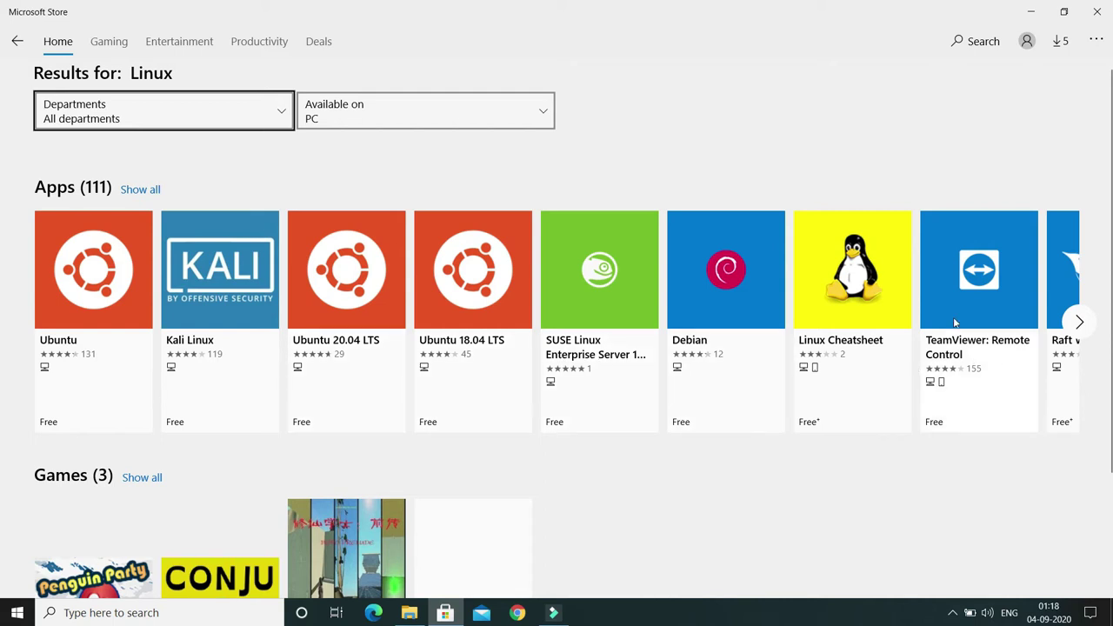
# - Install the Ubuntu app by Canonical Group Limited from the search results and close the store
pyautogui.click(76, 321)
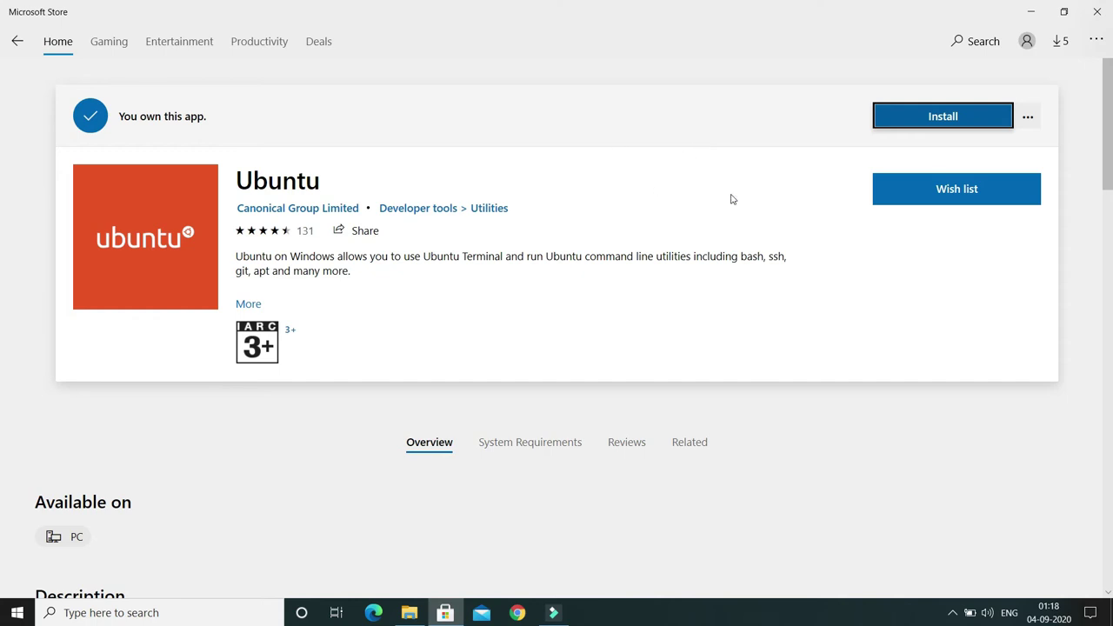
pyautogui.click(955, 124)
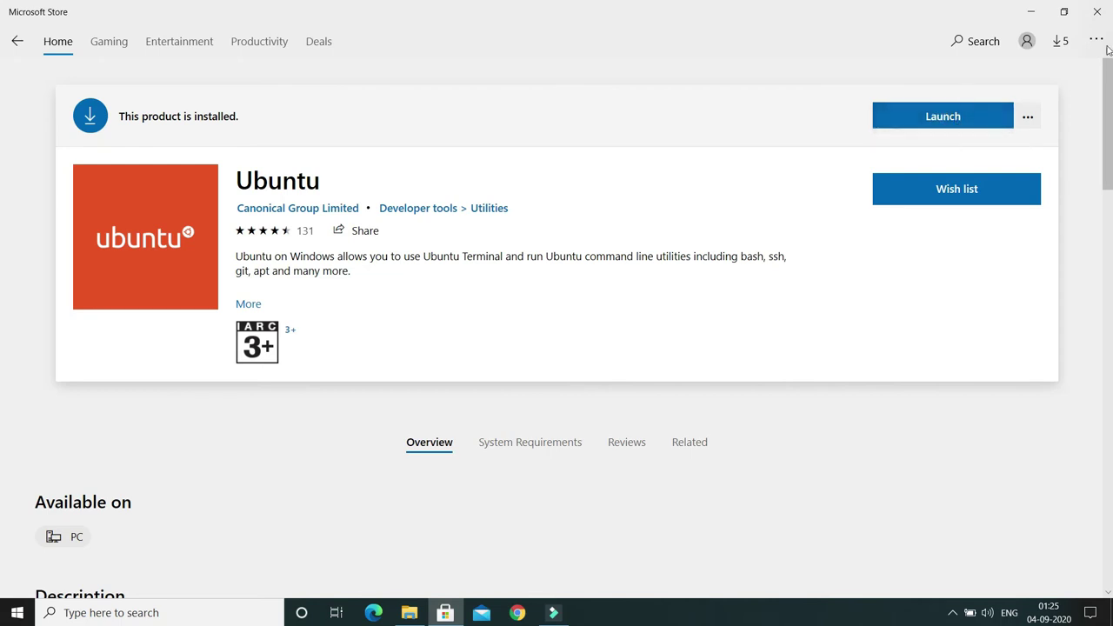
pyautogui.click(1100, 14)
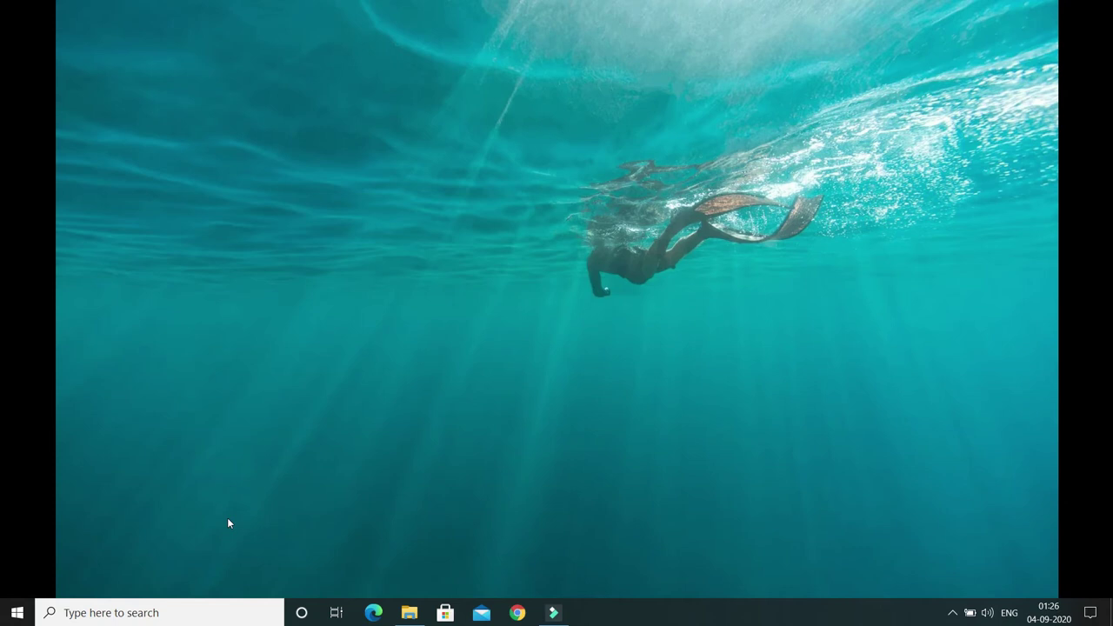
# - Launch the installed Ubuntu app from Windows search
pyautogui.press('super')
pyautogui.write('u')
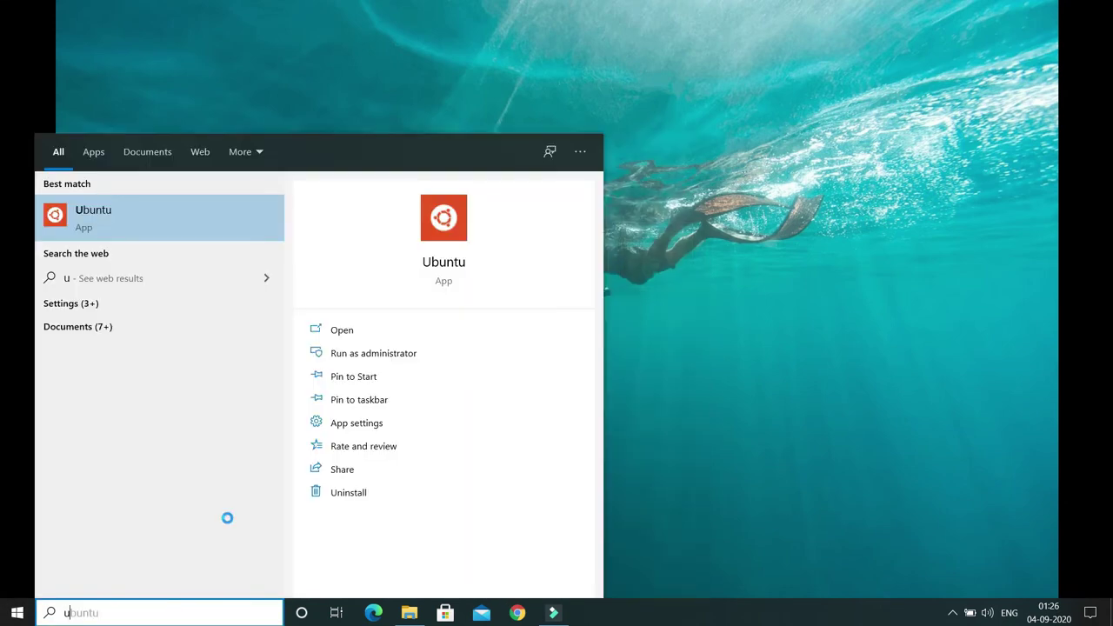
pyautogui.click(98, 223)
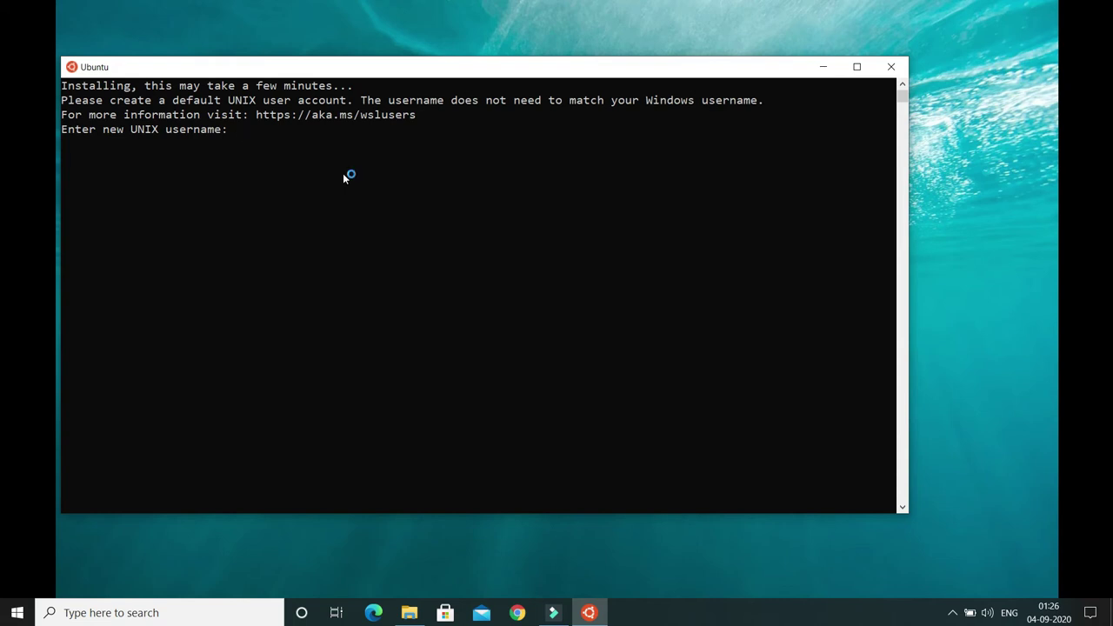
# - Create the default UNIX user account with the username kkjava, entering and retyping the account password
pyautogui.write('kkjava')
pyautogui.press('Return')
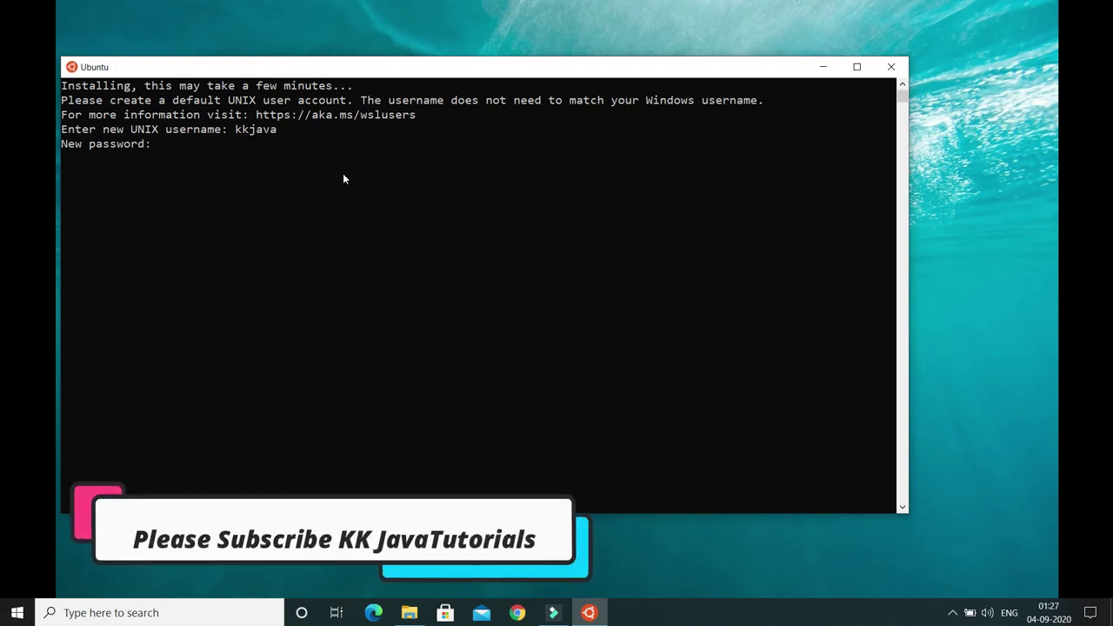
pyautogui.press('Return')
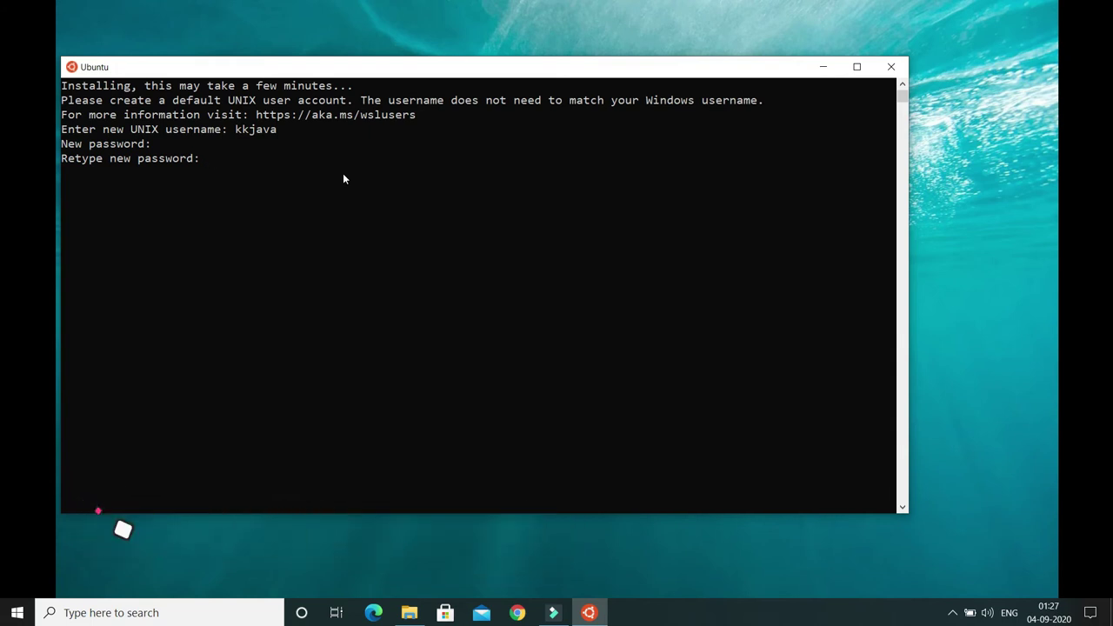
pyautogui.press('Return')
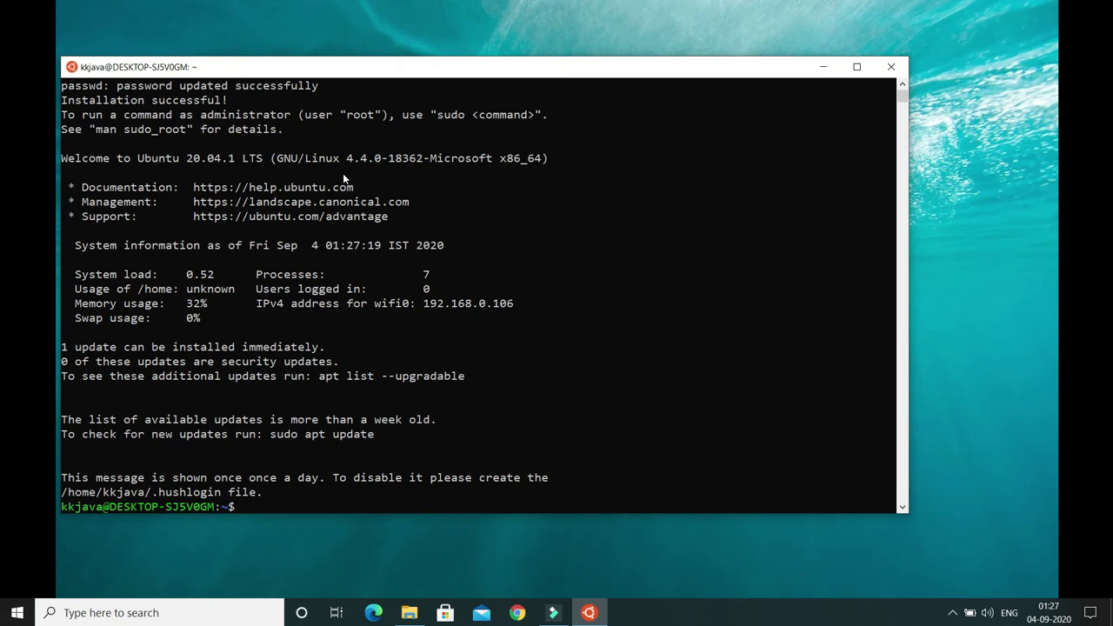
# - Open the Windows Command Prompt to view it alongside the Ubuntu terminal, and close it again
pyautogui.press('super')
pyautogui.write('c')
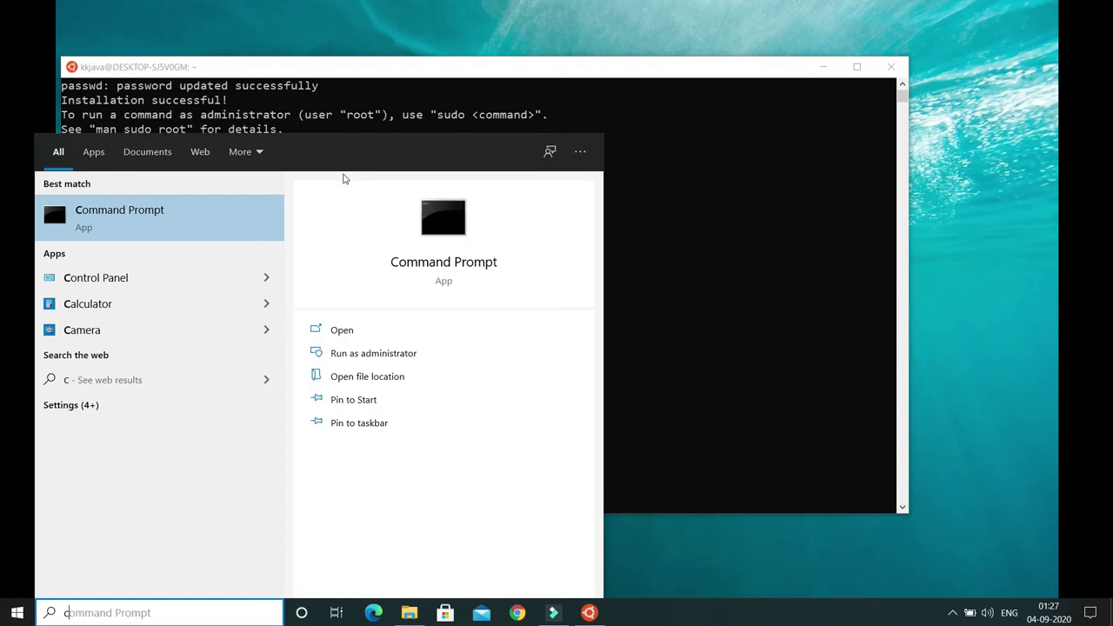
pyautogui.write('m')
pyautogui.write('d')
pyautogui.press('Return')
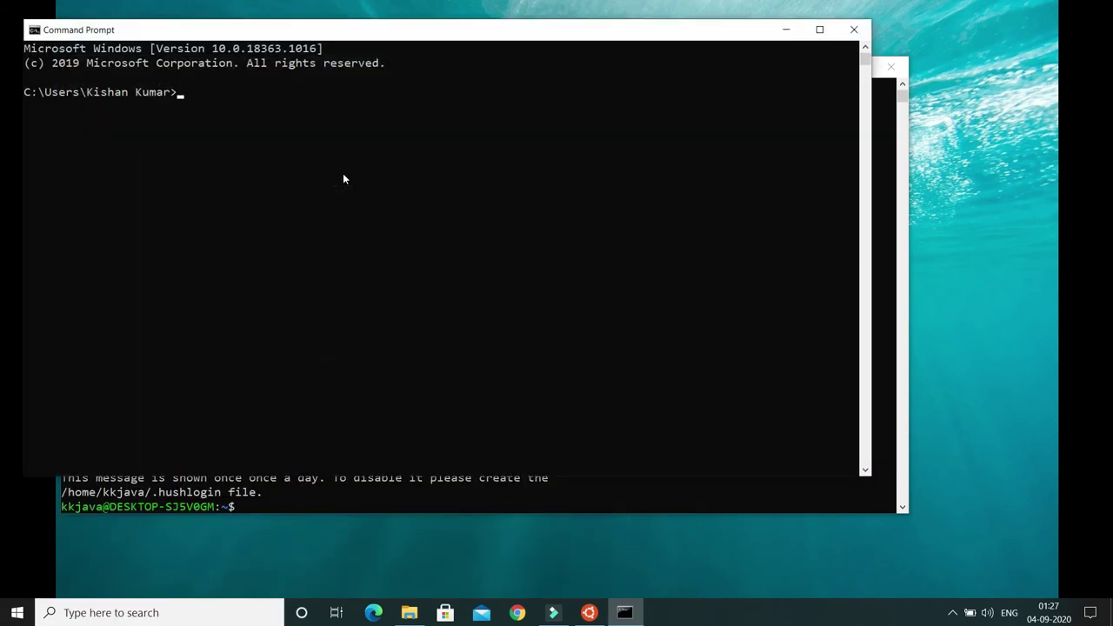
pyautogui.click(854, 29)
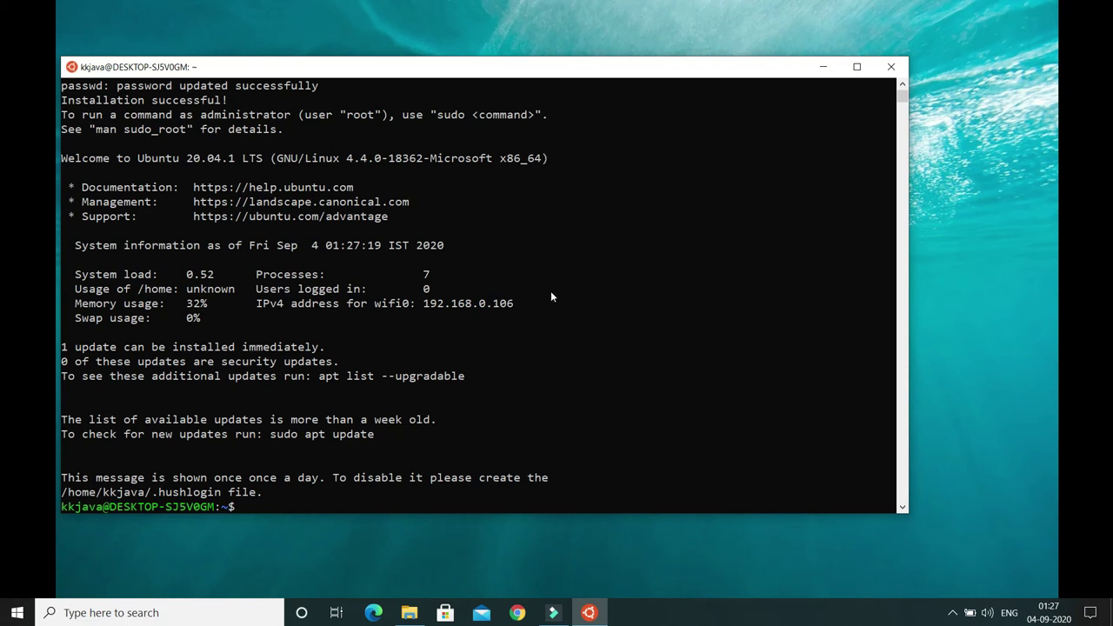
# - In a cleared Ubuntu terminal, run ls -al and pwd to list the home directory's contents and print its path
pyautogui.write('clear')
pyautogui.press('Return')
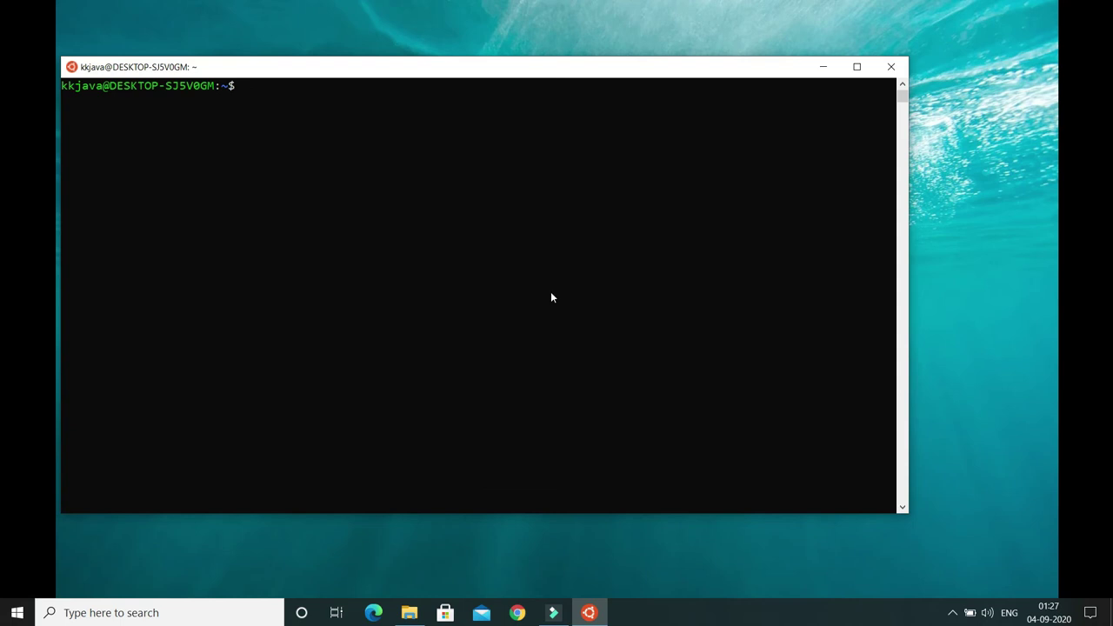
pyautogui.write('ls -al')
pyautogui.press('Return')
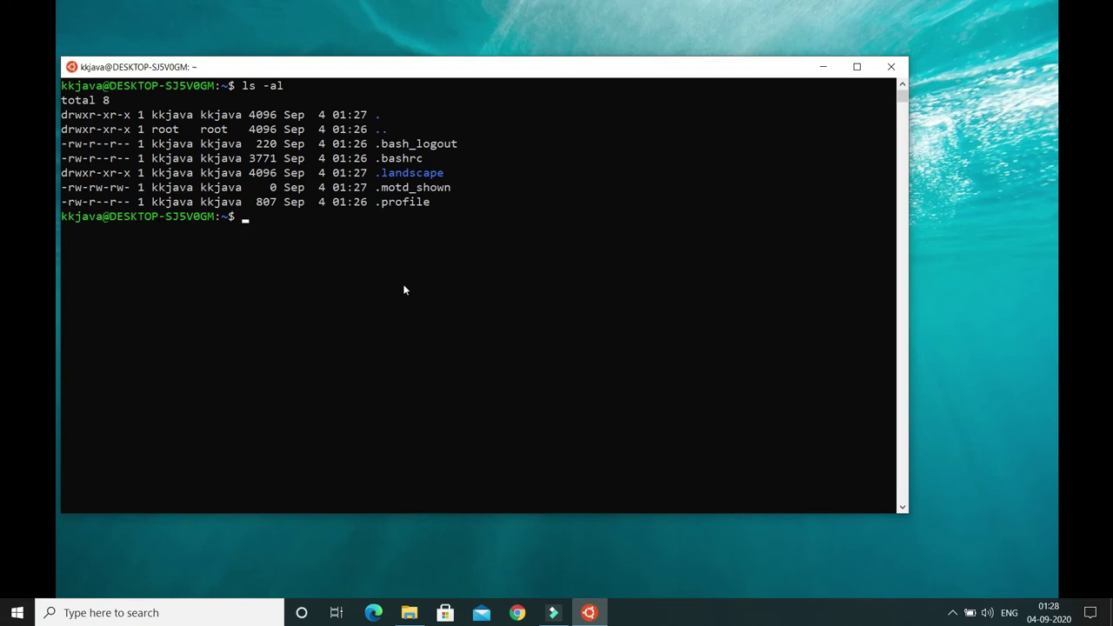
pyautogui.write('pwd')
pyautogui.press('Return')
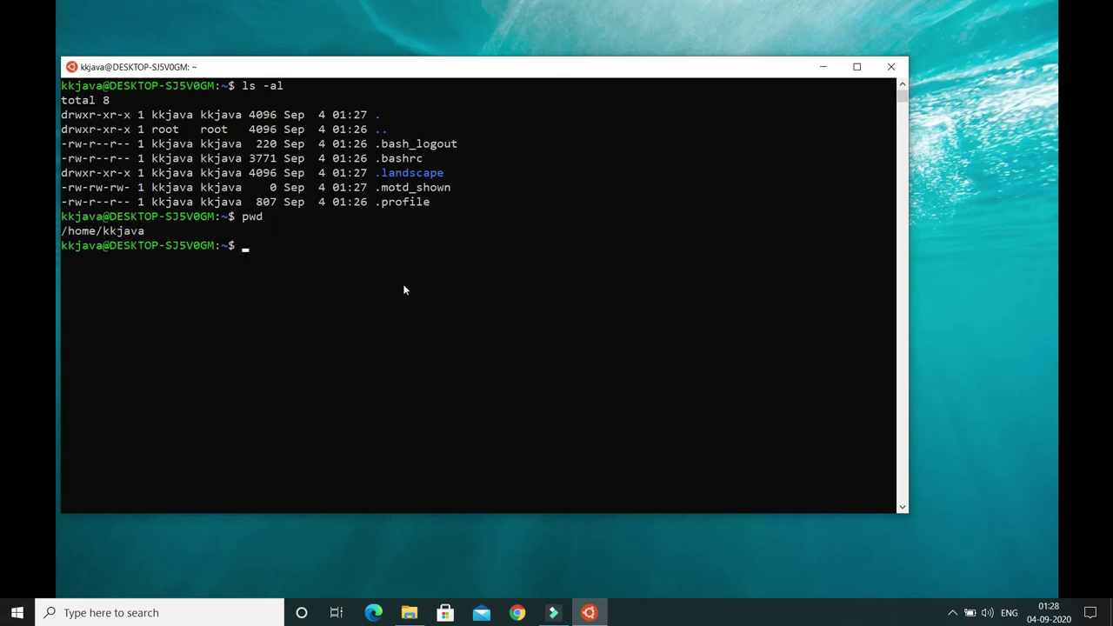
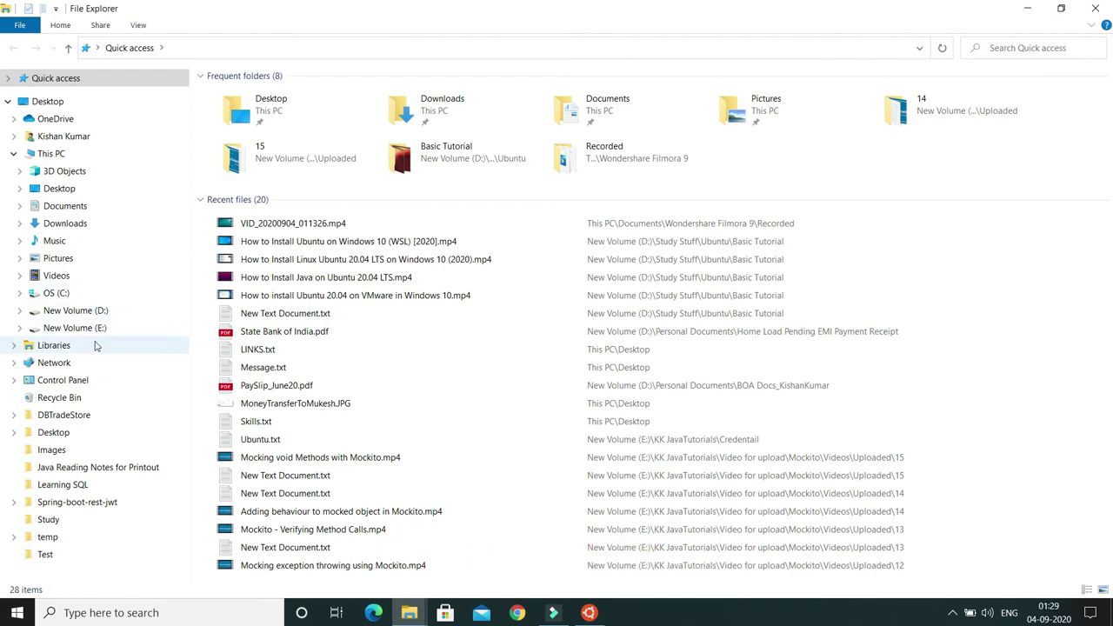
# - Minimize File Explorer and change the Ubuntu terminal's working directory to the mounted Windows C drive with cd /mnt/c
pyautogui.click(1014, 15)
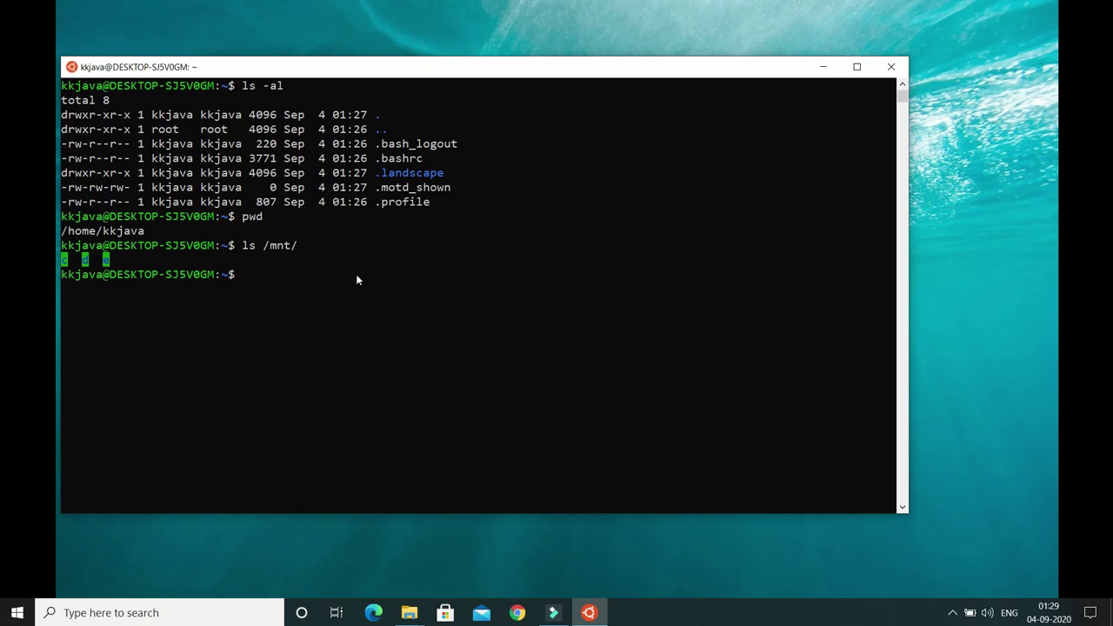
pyautogui.write('cd')
pyautogui.write('/mnt/c')
pyautogui.press('Return')
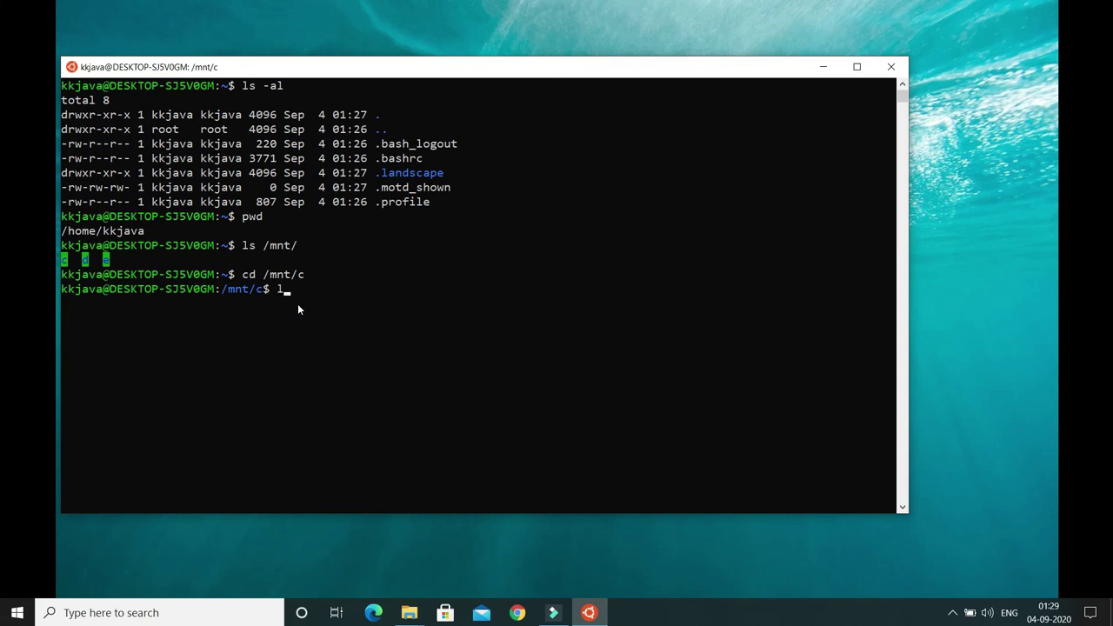
# - List all contents of the mounted C drive with ls -al and look through the files and folders
pyautogui.write('ls -al')
pyautogui.press('Return')
pyautogui.scroll(4, 297, 303)
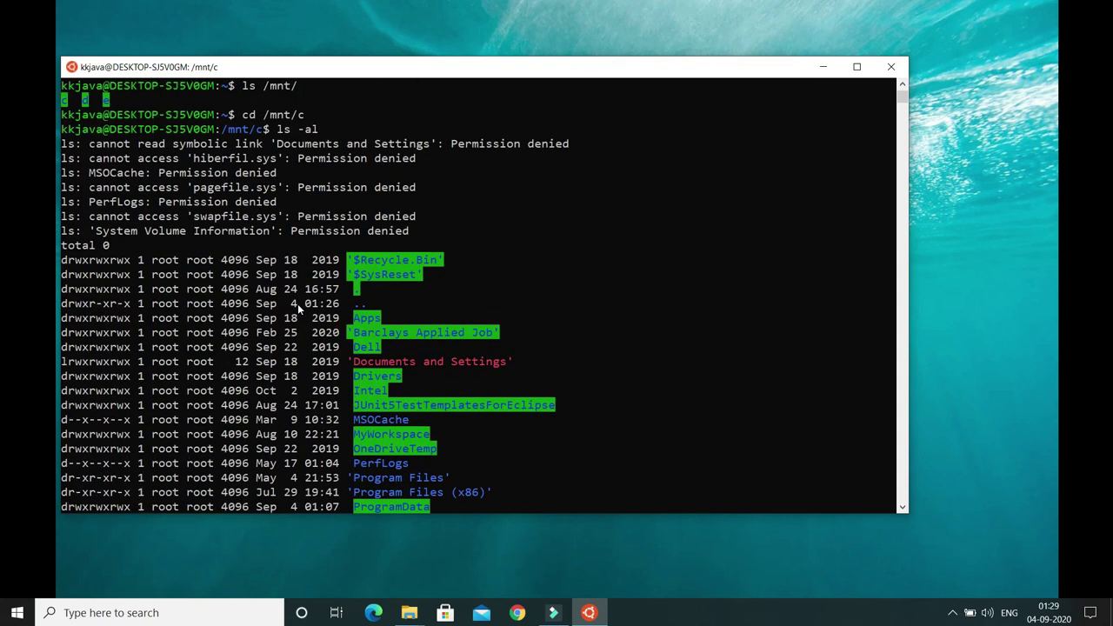
pyautogui.scroll(-1, 298, 305)
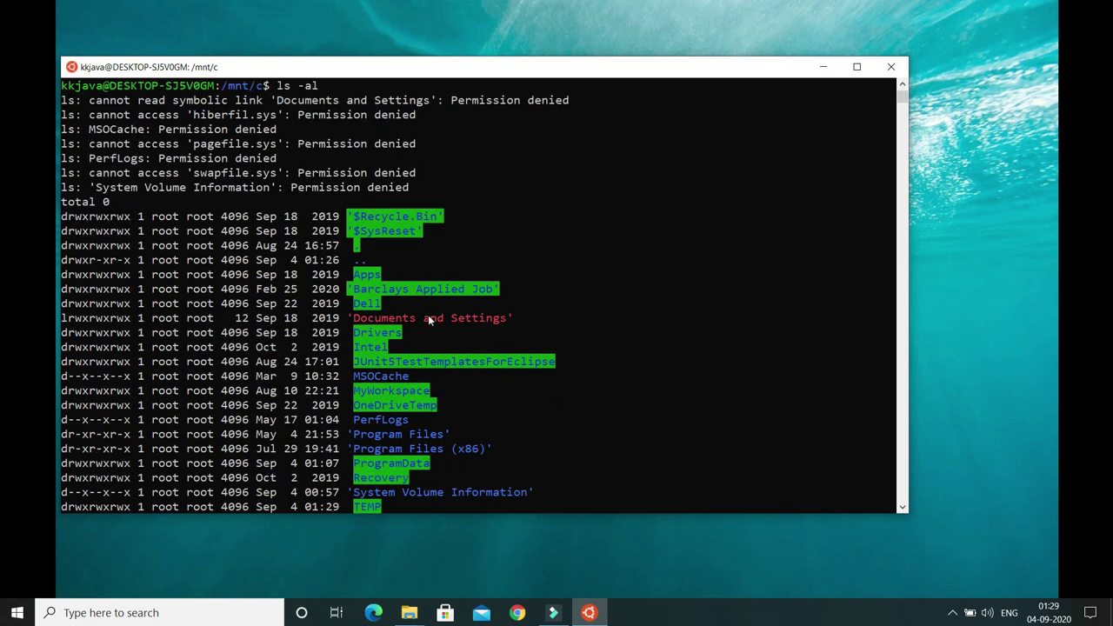
pyautogui.scroll(-2, 428, 319)
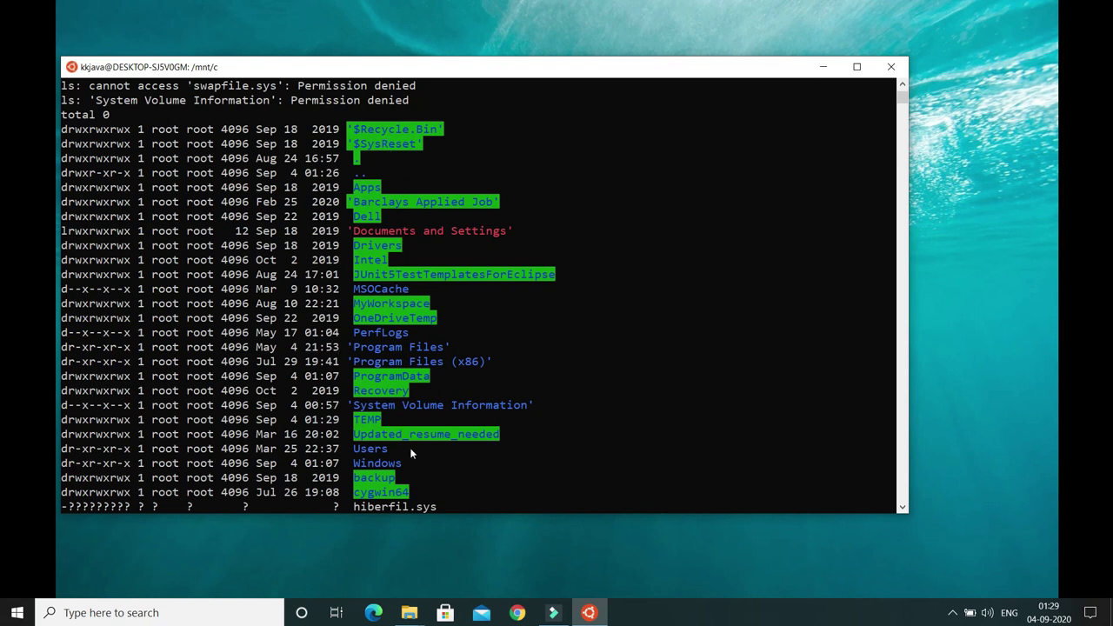
pyautogui.scroll(2, 418, 439)
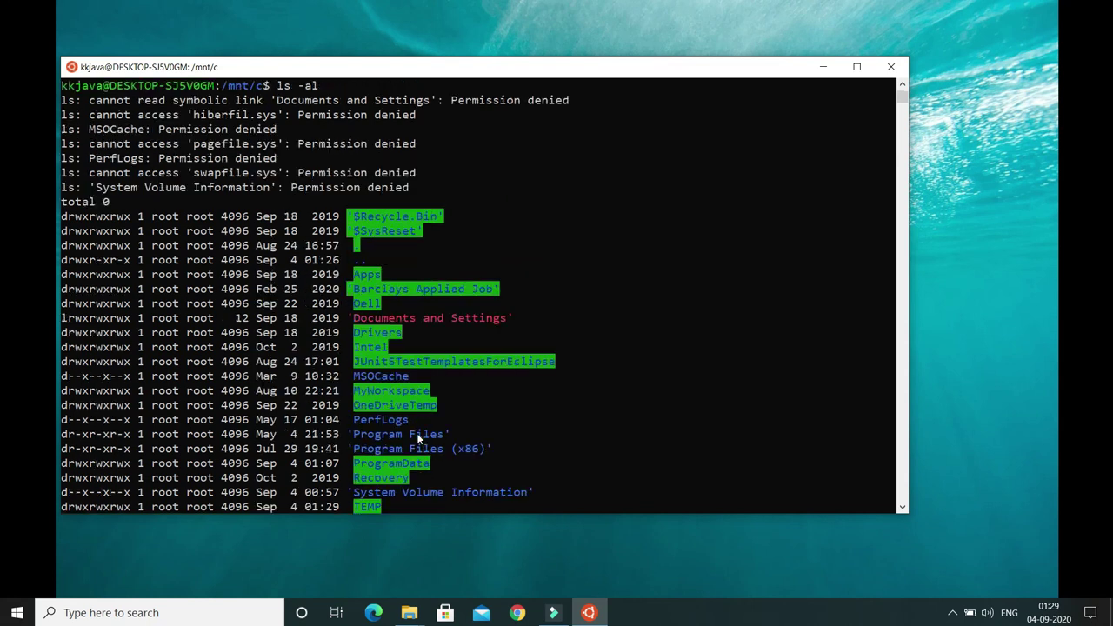
pyautogui.scroll(-7, 417, 439)
pyautogui.scroll(2, 417, 440)
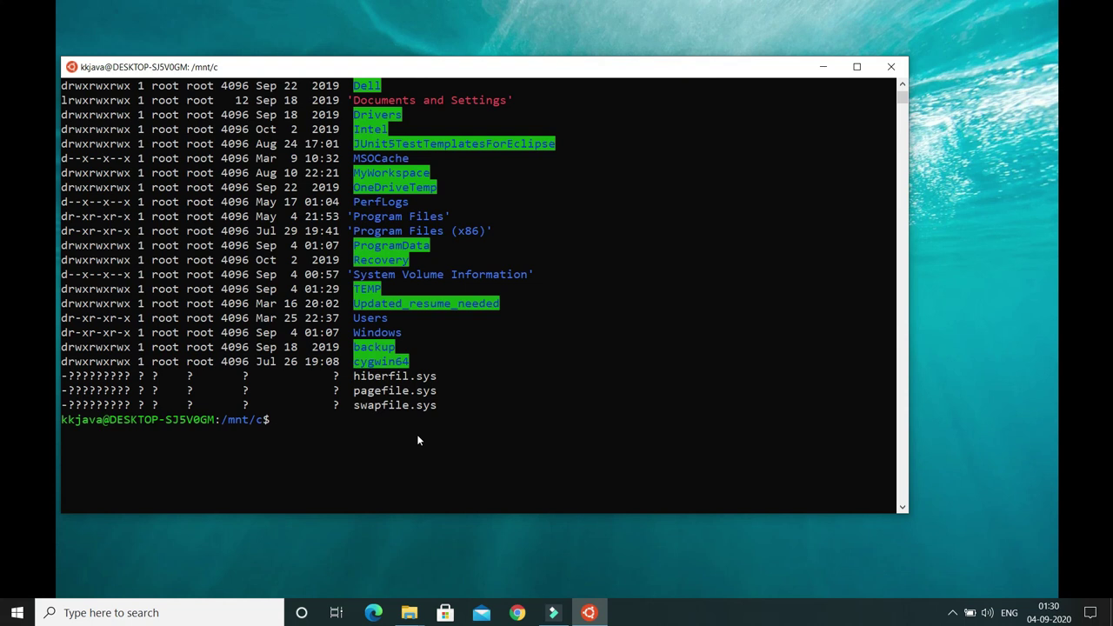
# - Find the Ubuntu app in Windows search, view its available actions such as Uninstall, and dismiss the search
pyautogui.press('super')
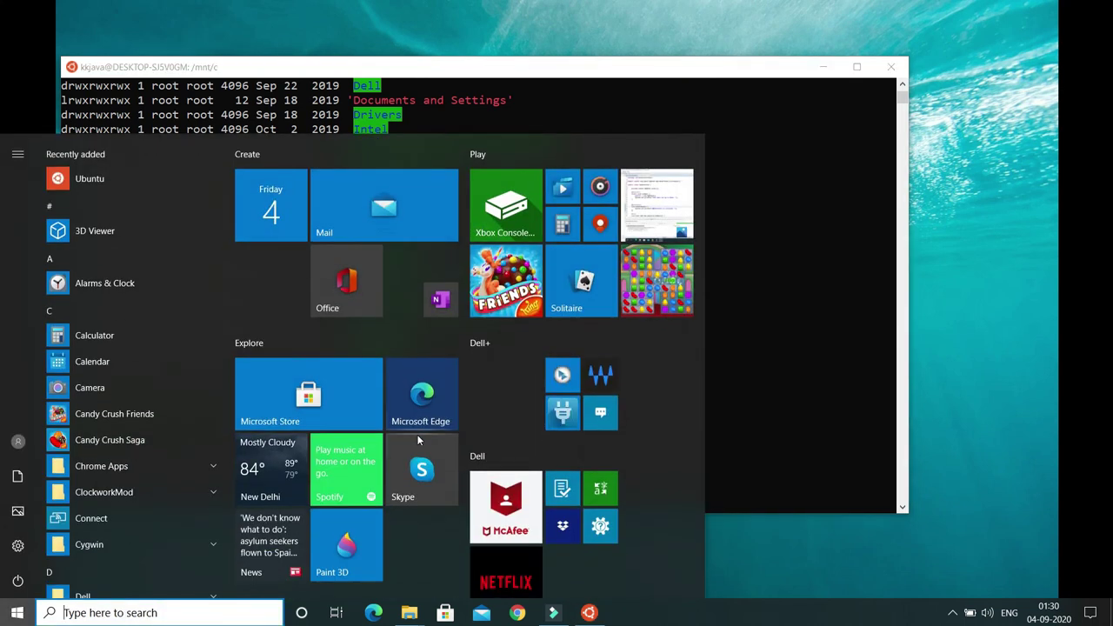
pyautogui.write('un')
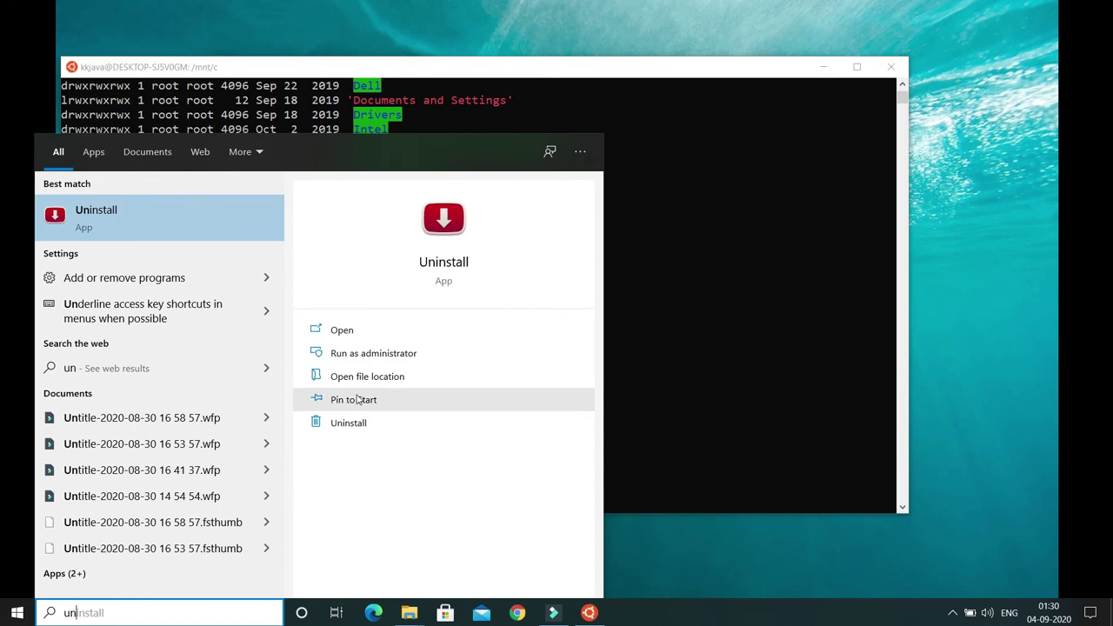
pyautogui.press('BackSpace')
pyautogui.press('BackSpace')
pyautogui.write('u')
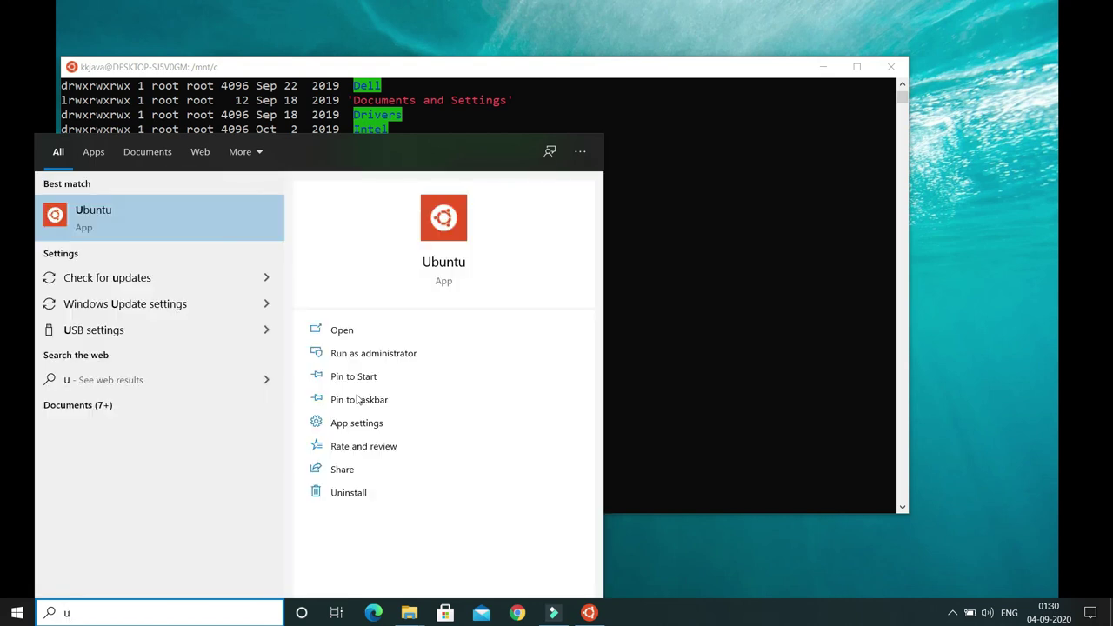
pyautogui.write('b')
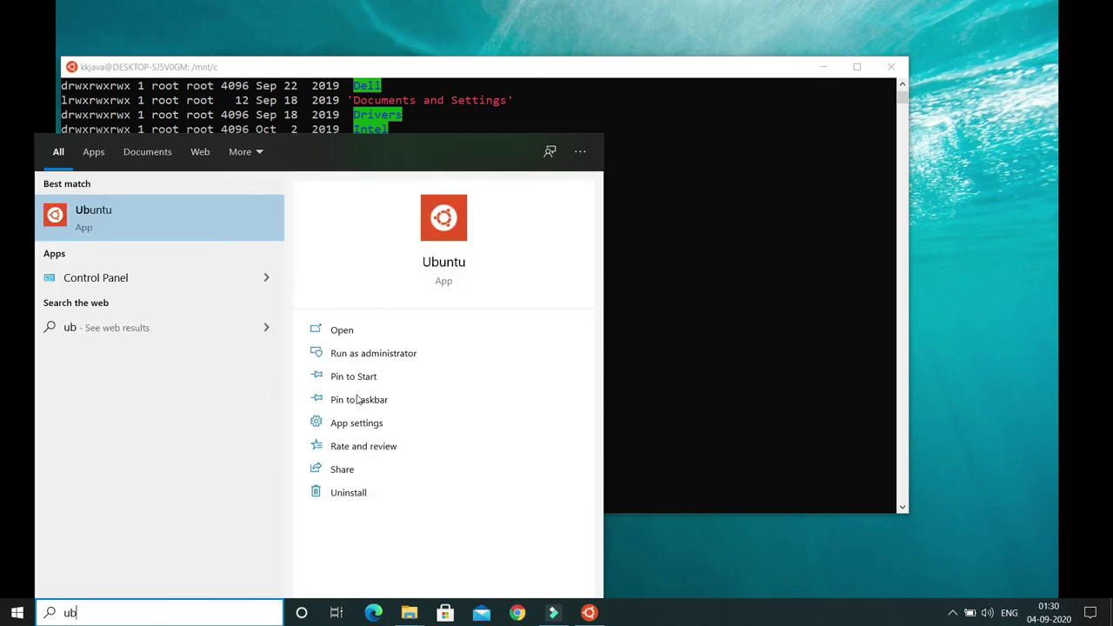
pyautogui.rightClick(97, 223)
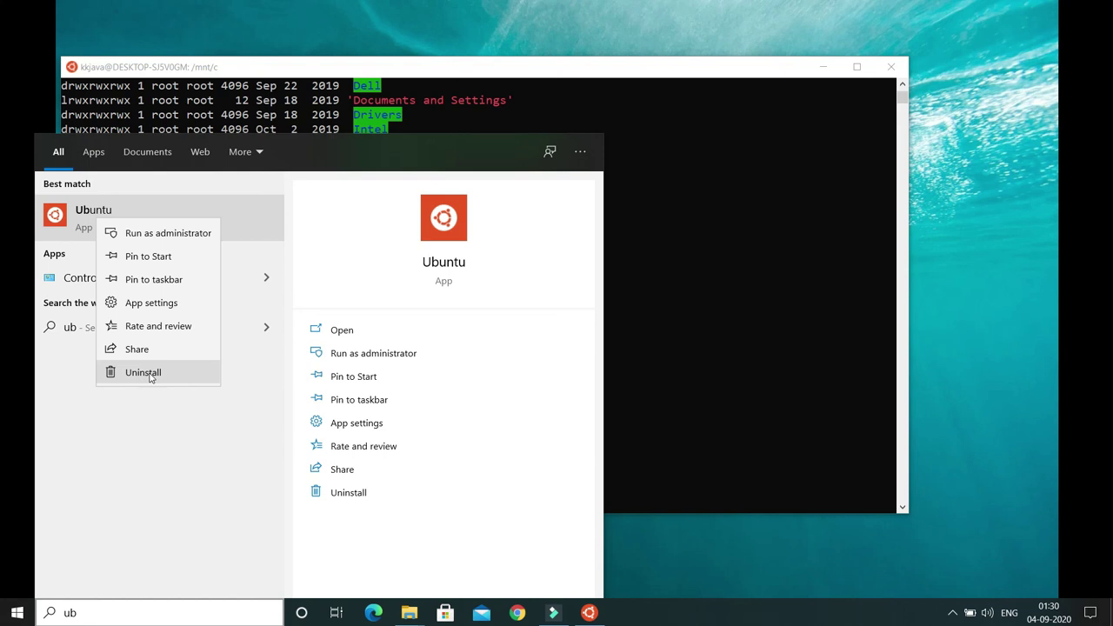
pyautogui.click(765, 78)
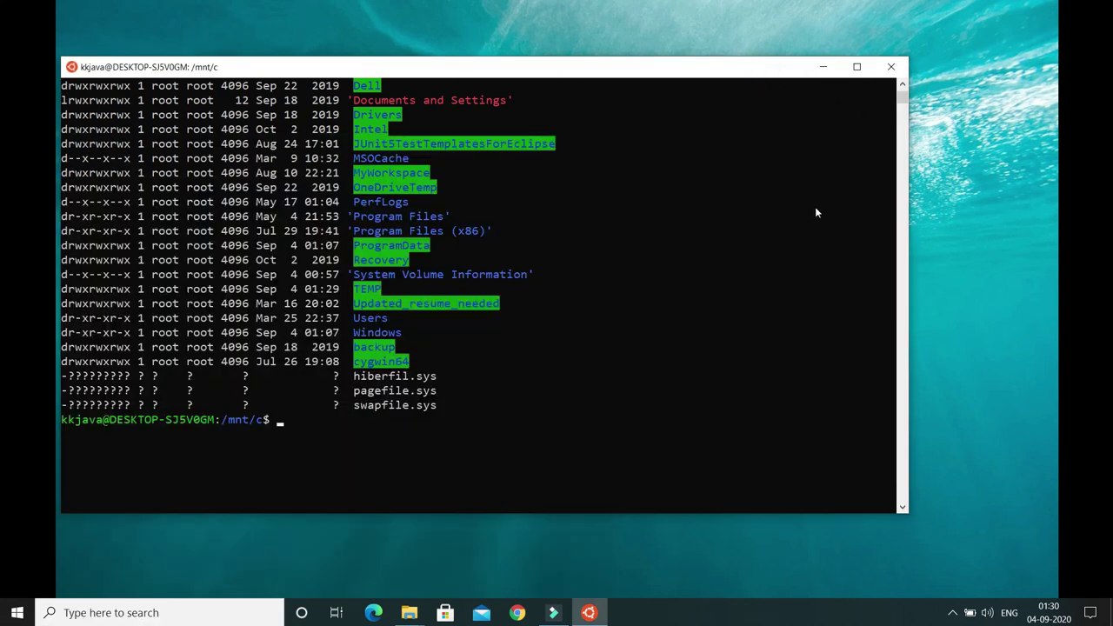